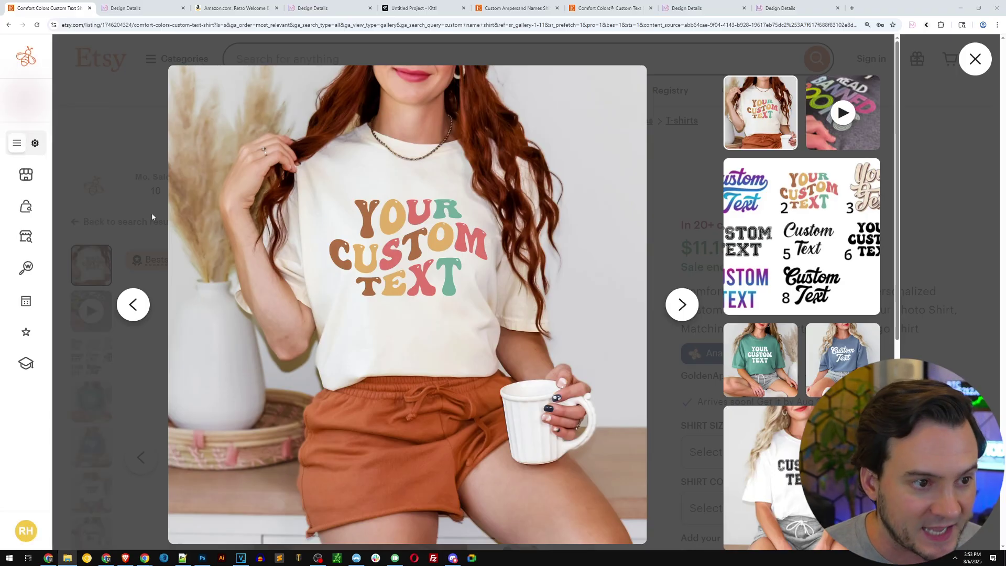
# - Zoom into the retro YOUR CUSTOM TEXT lettering on the Etsy listing photo
pyautogui.click(378, 228)
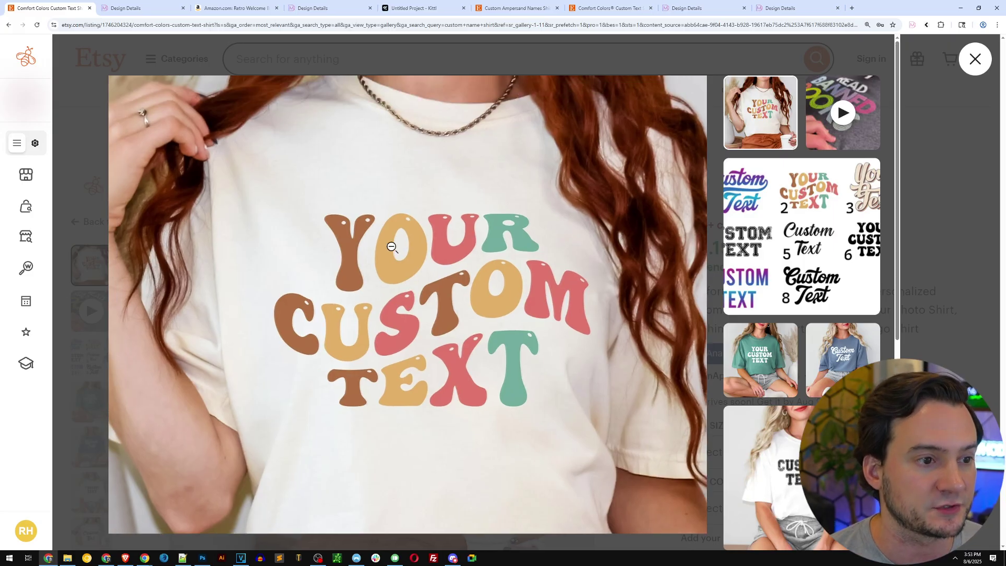
# - Close the photo viewer and capture the 12.14% conversion rate stat as a screenshot
pyautogui.click(388, 233)
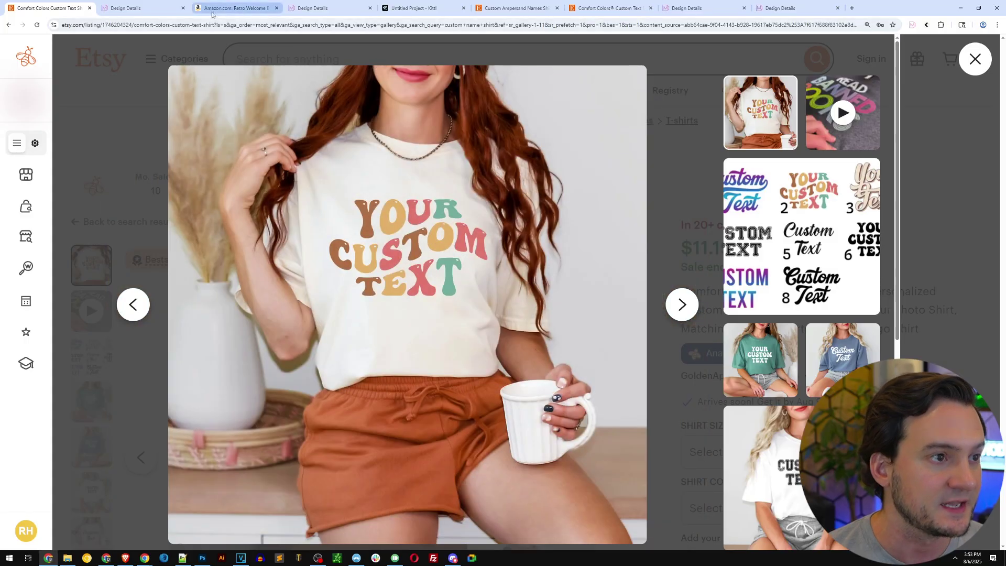
pyautogui.press('Escape')
pyautogui.scroll(-2, 189, 105)
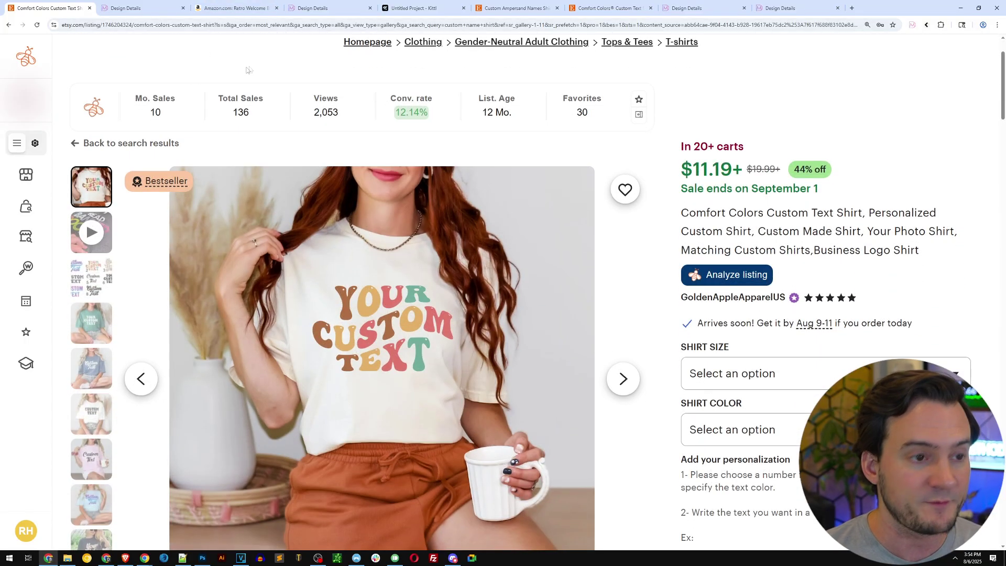
pyautogui.press('Print')
pyautogui.moveTo(378, 71); pyautogui.dragTo(449, 154)
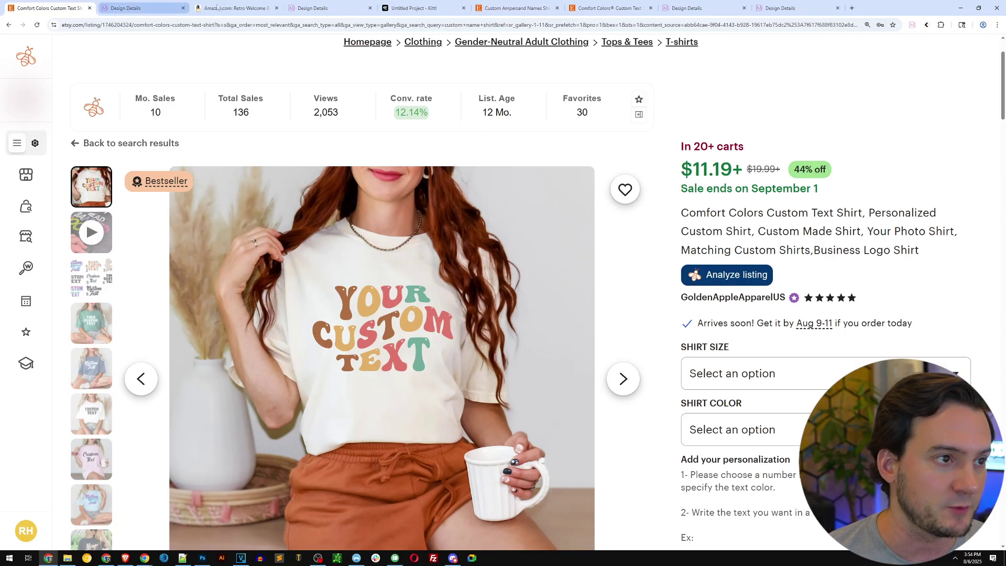
# - Move to the Amazon product page and screenshot part of the listing
pyautogui.click(151, 10)
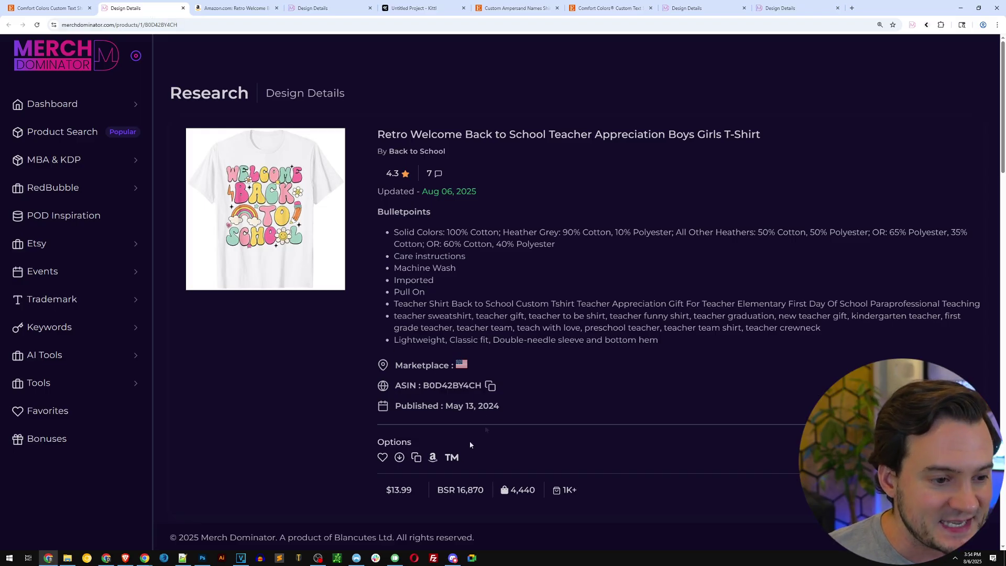
pyautogui.click(230, 8)
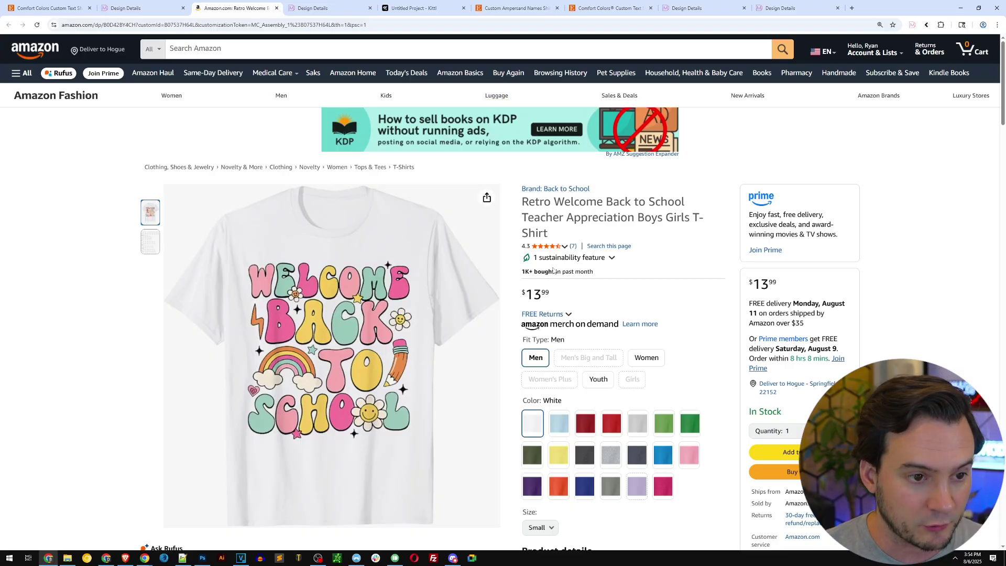
pyautogui.press('Print')
pyautogui.moveTo(507, 264); pyautogui.dragTo(622, 285)
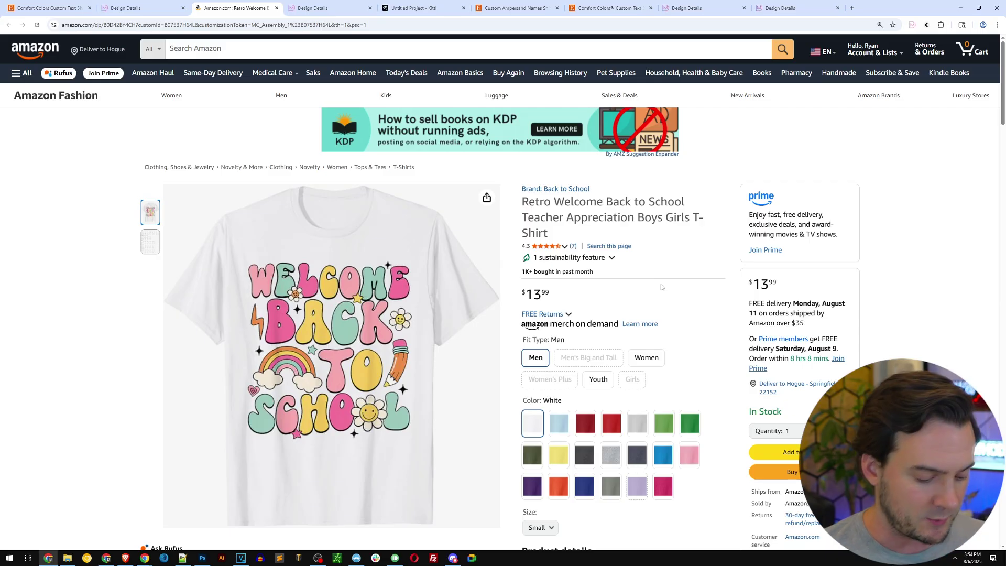
# - Search 'first av' and select the Date First Available: May 13, 2024 line
pyautogui.hotkey('ctrl', 'f')
pyautogui.write('first av')
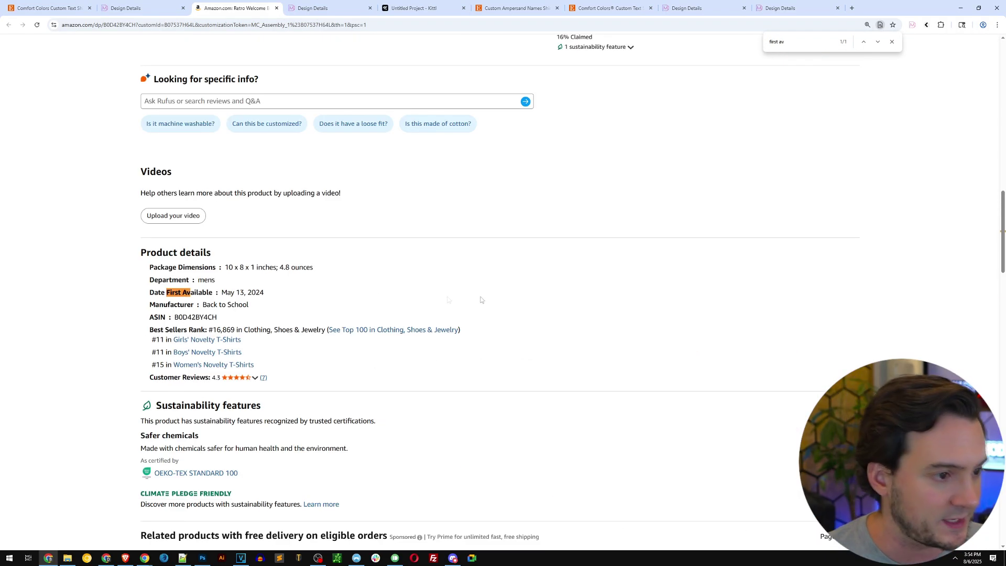
pyautogui.moveTo(280, 293); pyautogui.dragTo(149, 297)
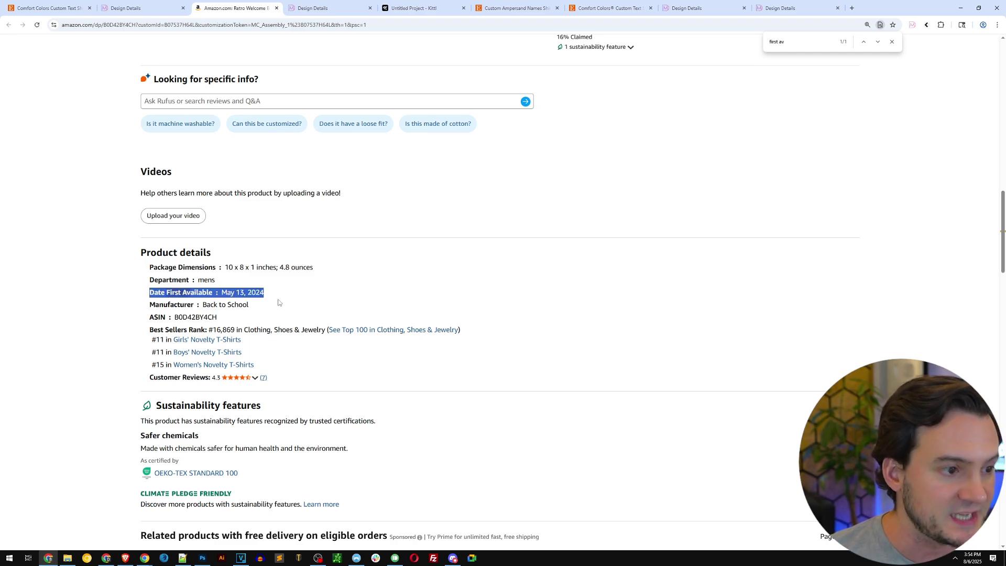
# - Select the BSR 62,437 and the $19.99 price on the Coquette Bow shirt's details page
pyautogui.click(330, 7)
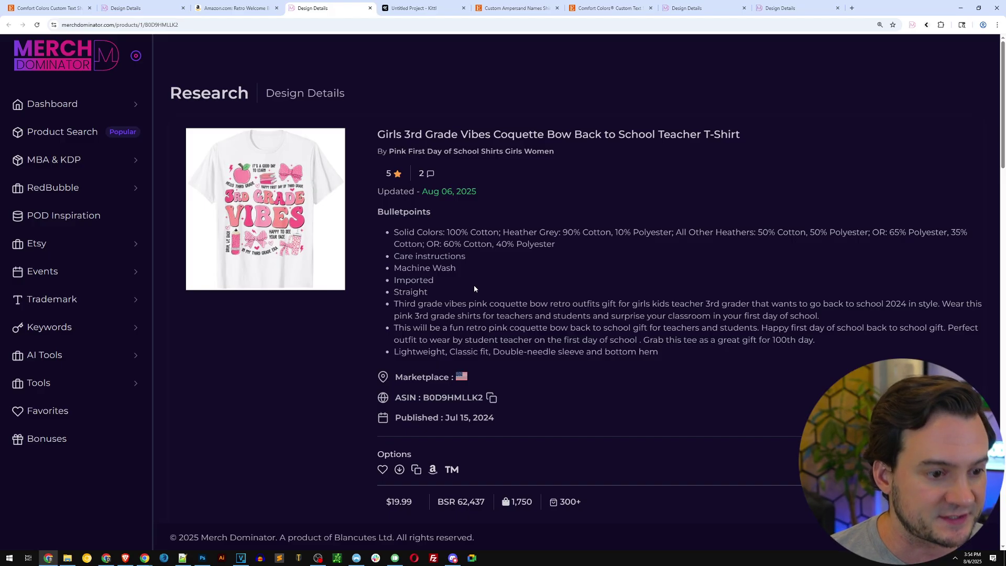
pyautogui.doubleClick(471, 502)
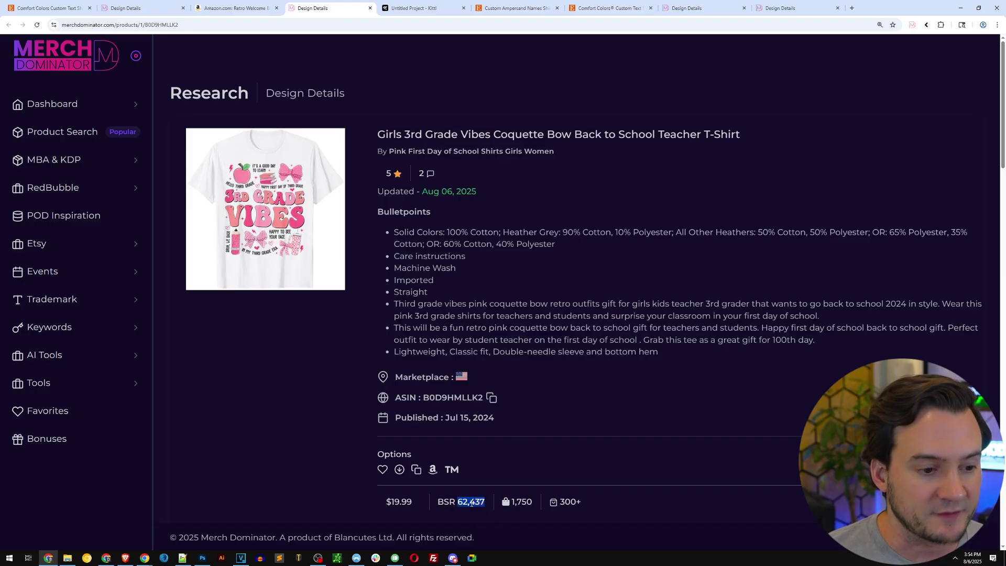
pyautogui.click(552, 381)
pyautogui.doubleClick(408, 502)
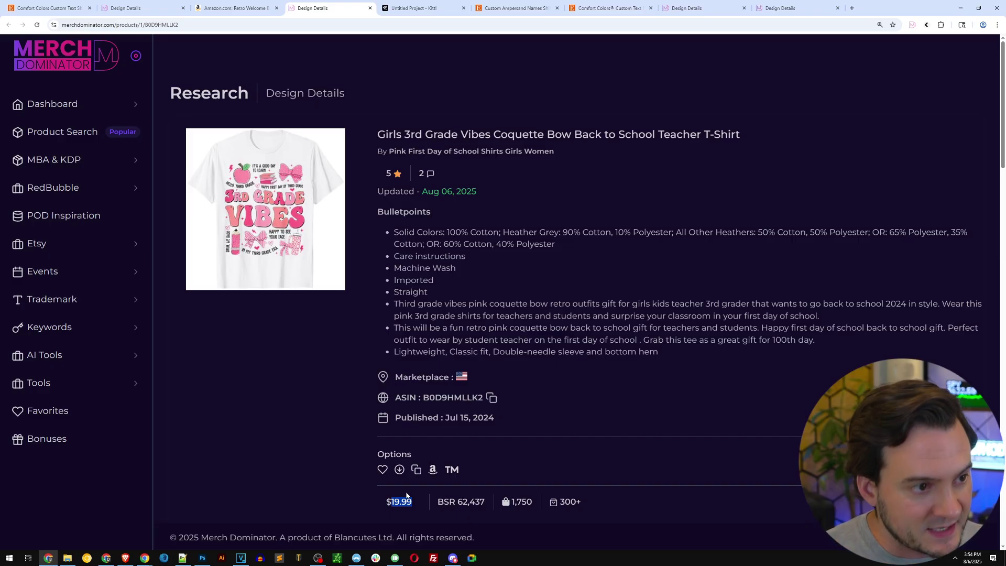
pyautogui.click(413, 8)
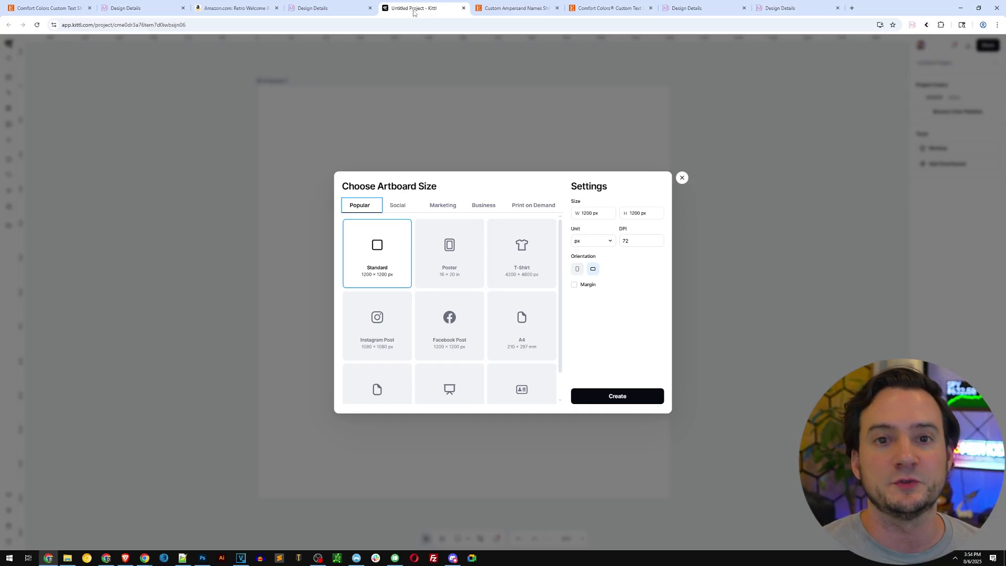
# - Create a 4500 × 5400 px Merch by Amazon T-Shirt artboard from the Print on Demand sizes
pyautogui.click(528, 247)
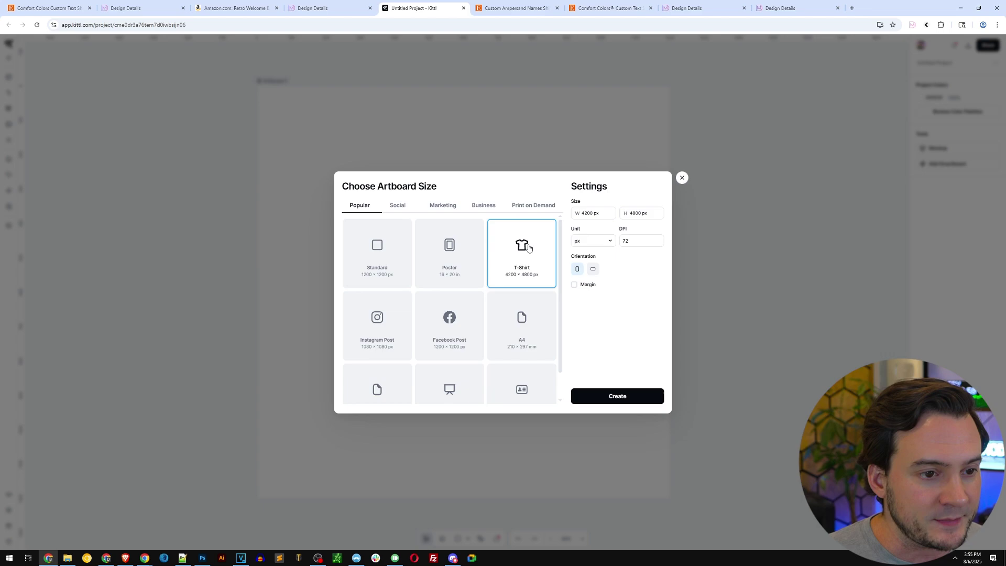
pyautogui.click(532, 207)
pyautogui.click(374, 259)
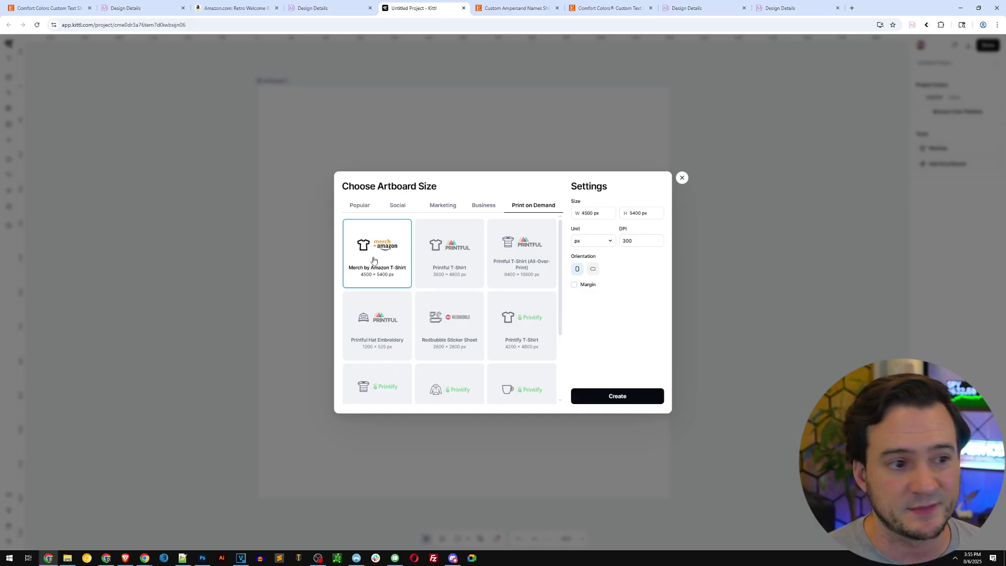
pyautogui.click(616, 397)
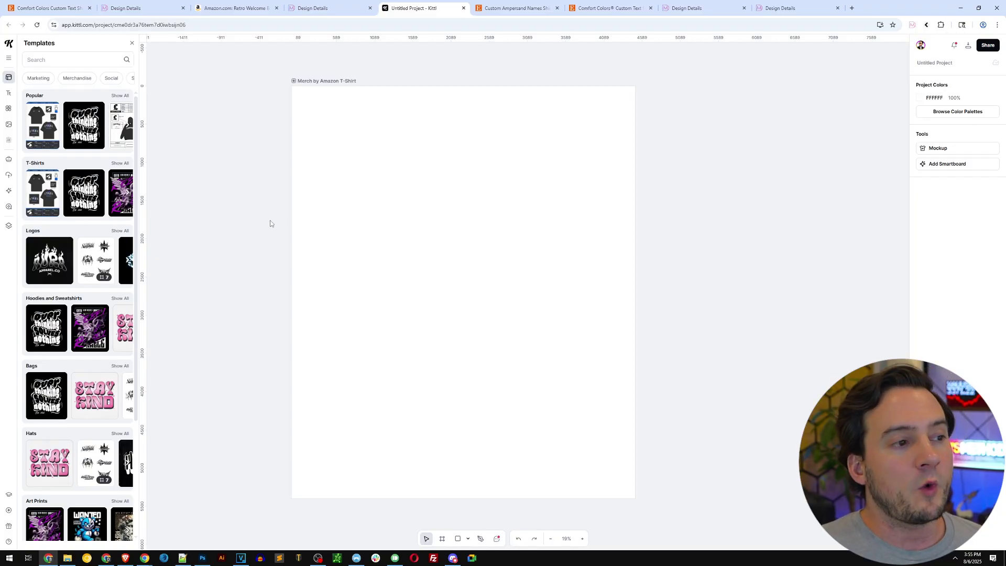
# - Add the Simple Beauty design from the Title Pairs collection to the artboard
pyautogui.click(9, 92)
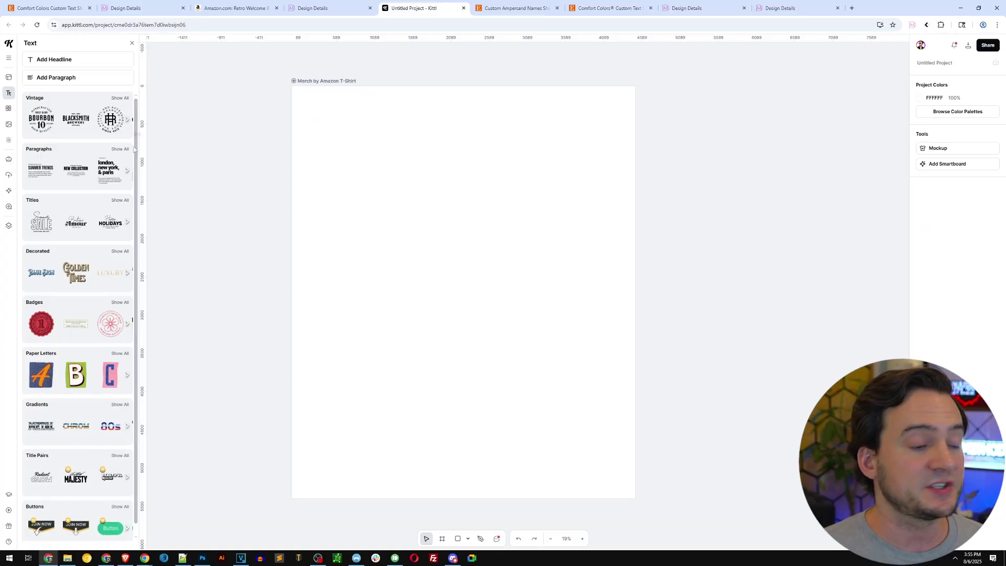
pyautogui.press('super+shift+s')
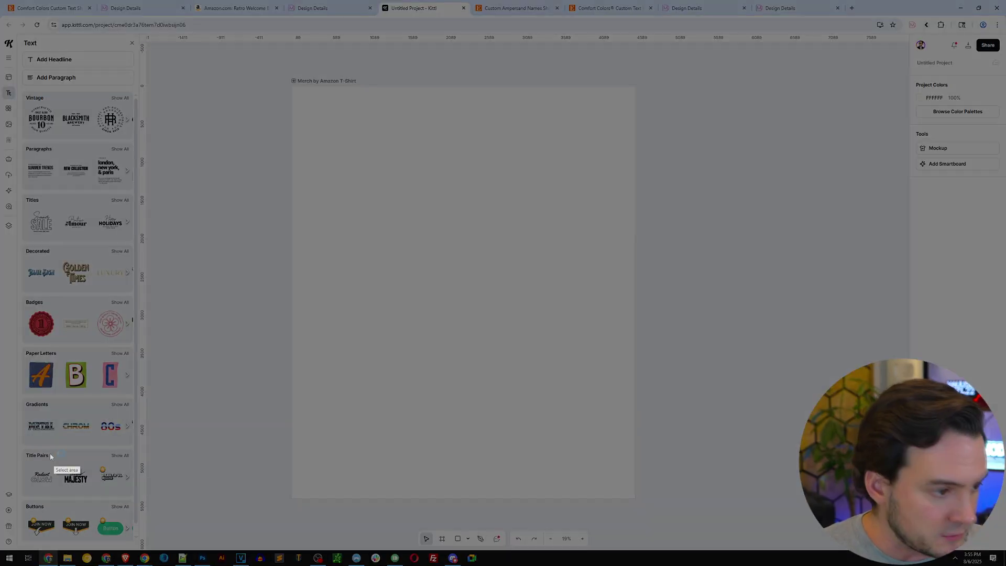
pyautogui.moveTo(22, 445); pyautogui.dragTo(135, 499)
pyautogui.click(118, 456)
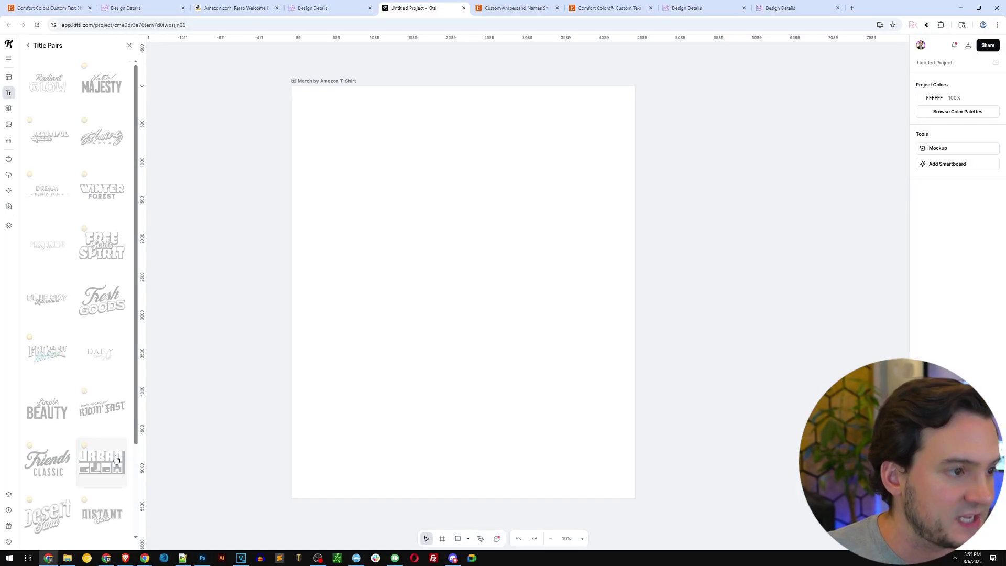
pyautogui.scroll(-3, 71, 302)
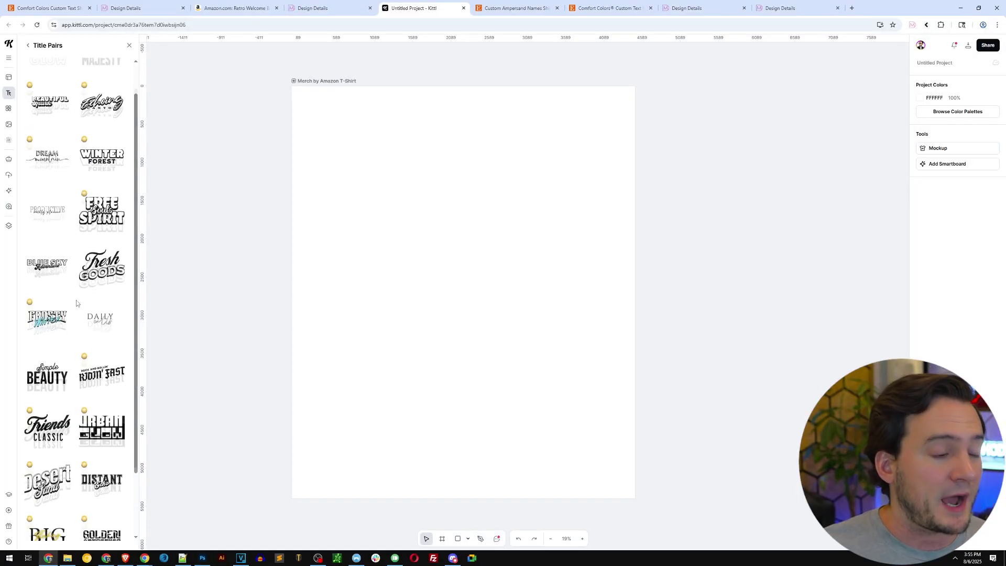
pyautogui.scroll(-2, 77, 303)
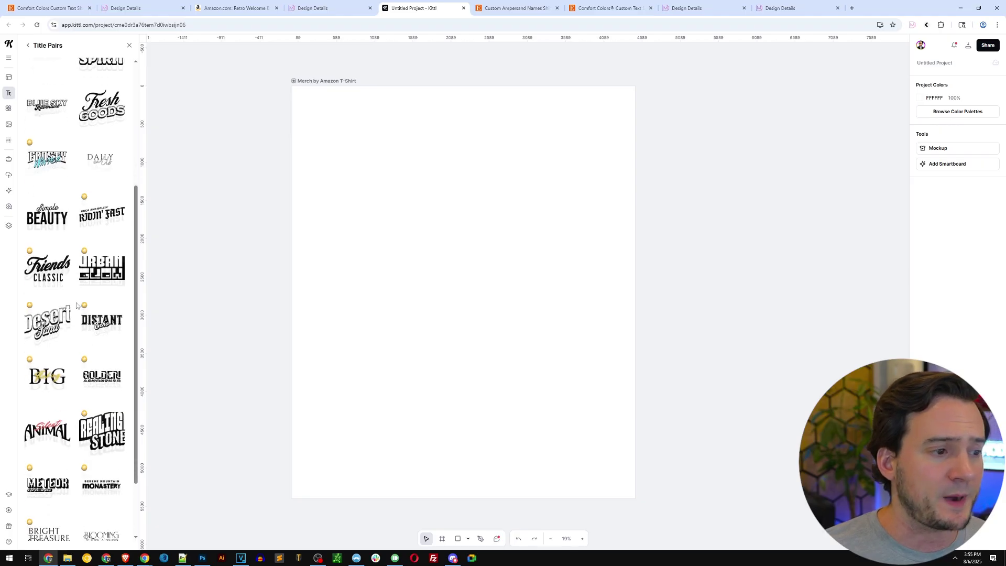
pyautogui.scroll(-4, 74, 310)
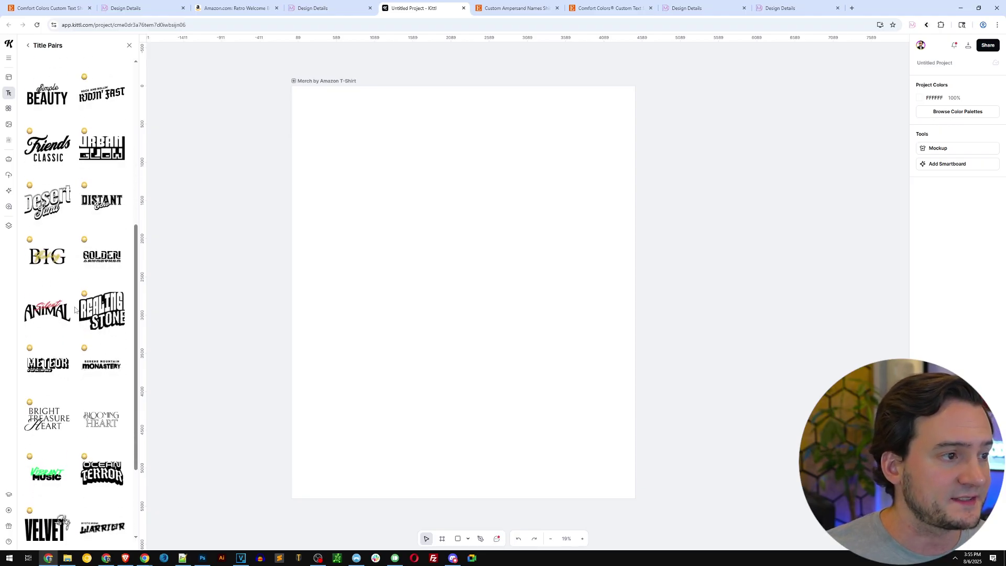
pyautogui.scroll(7, 63, 313)
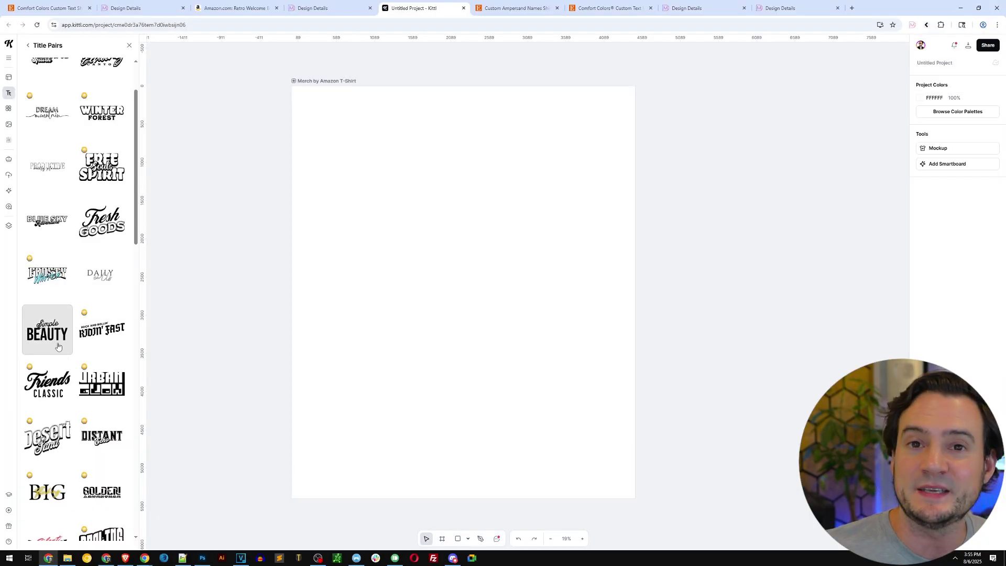
pyautogui.click(59, 347)
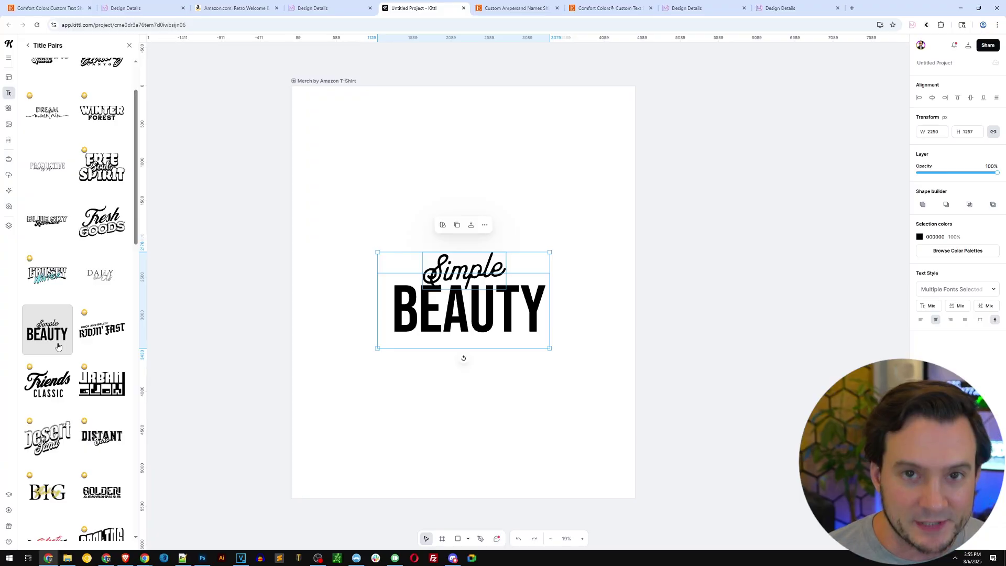
# - Delete the word 'Simple' from the title pair
pyautogui.click(514, 236)
pyautogui.click(486, 269)
pyautogui.click(486, 269)
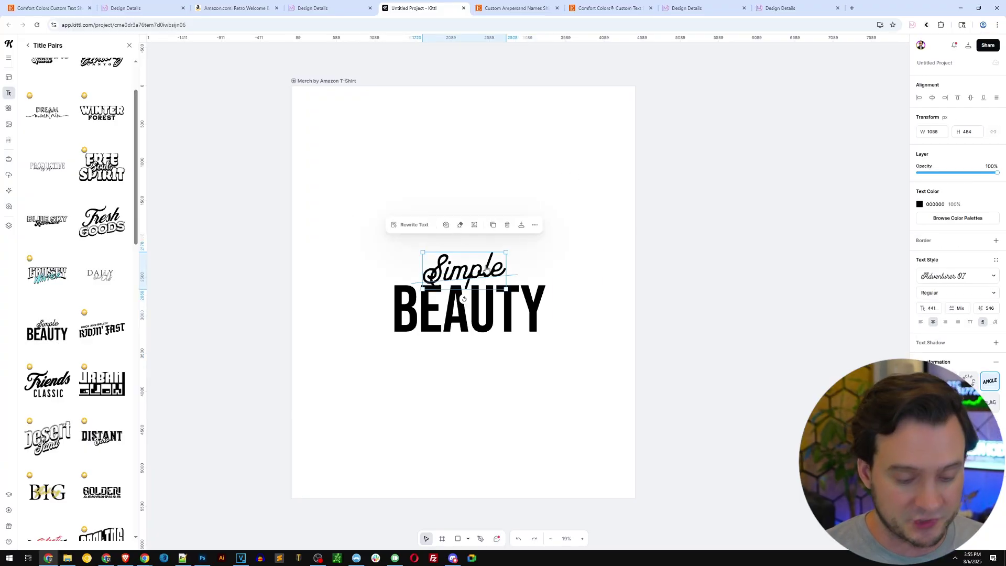
pyautogui.press('Delete')
# - Move BEAUTY to the top-left corner and enlarge it to the full 4500 px width
pyautogui.click(532, 308)
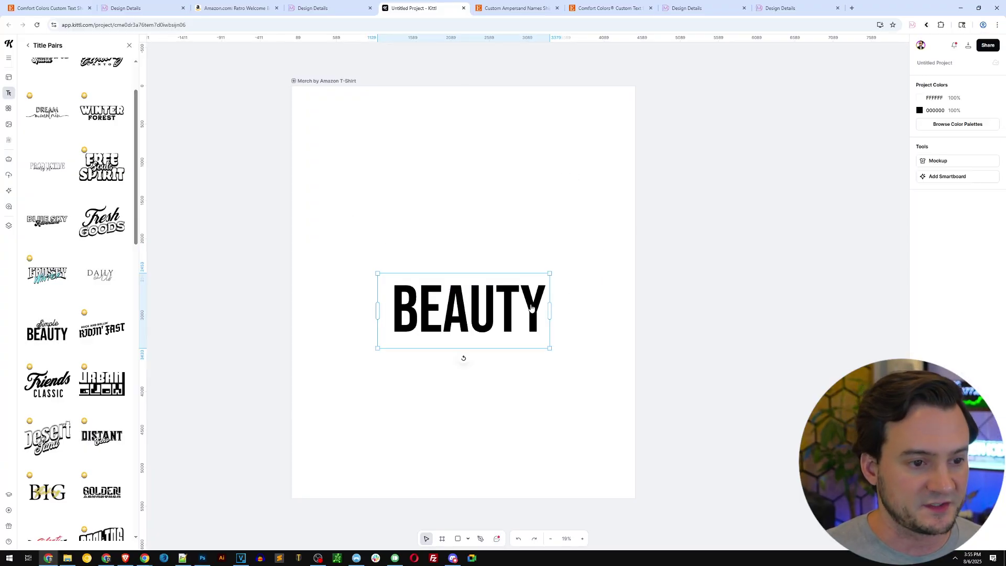
pyautogui.moveTo(532, 308); pyautogui.dragTo(450, 126)
pyautogui.doubleClick(450, 125)
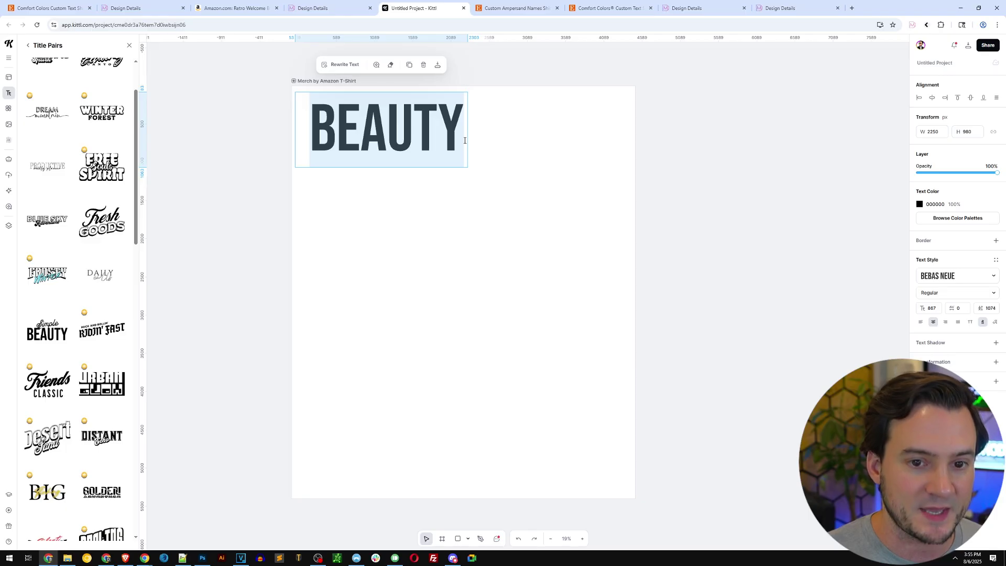
pyautogui.click(532, 151)
pyautogui.click(425, 139)
pyautogui.moveTo(424, 139); pyautogui.dragTo(422, 126)
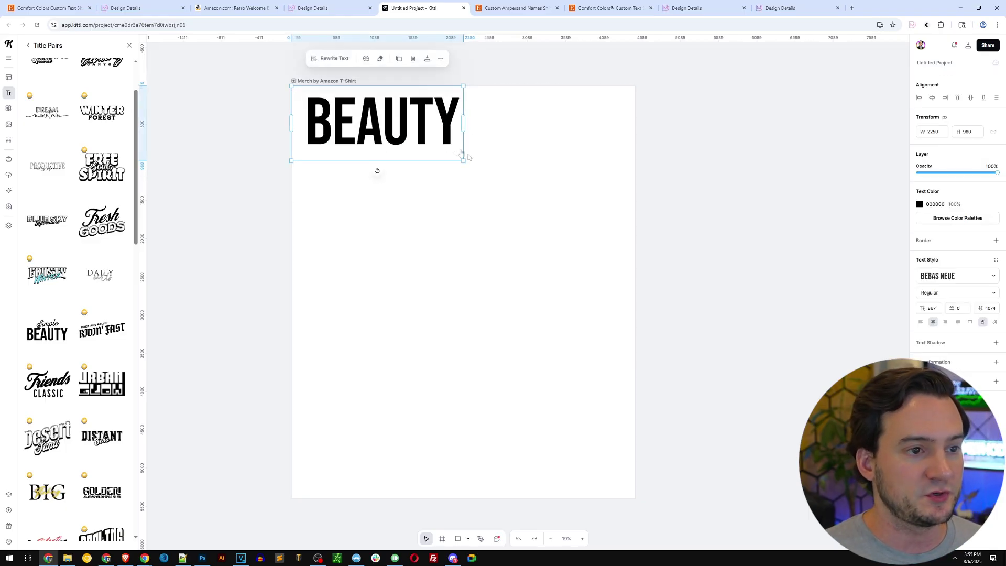
pyautogui.moveTo(465, 160); pyautogui.dragTo(631, 236)
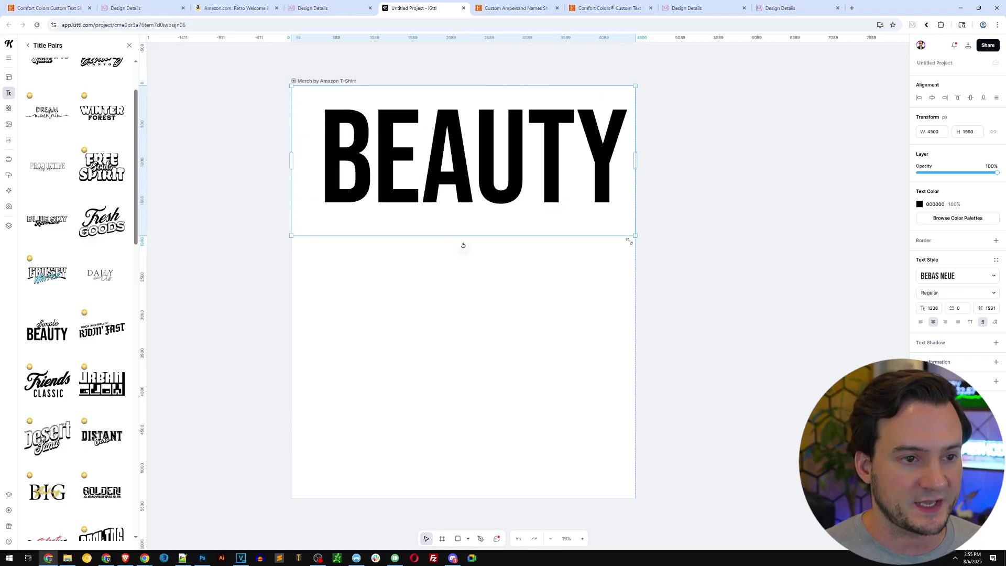
pyautogui.moveTo(547, 159); pyautogui.dragTo(545, 143)
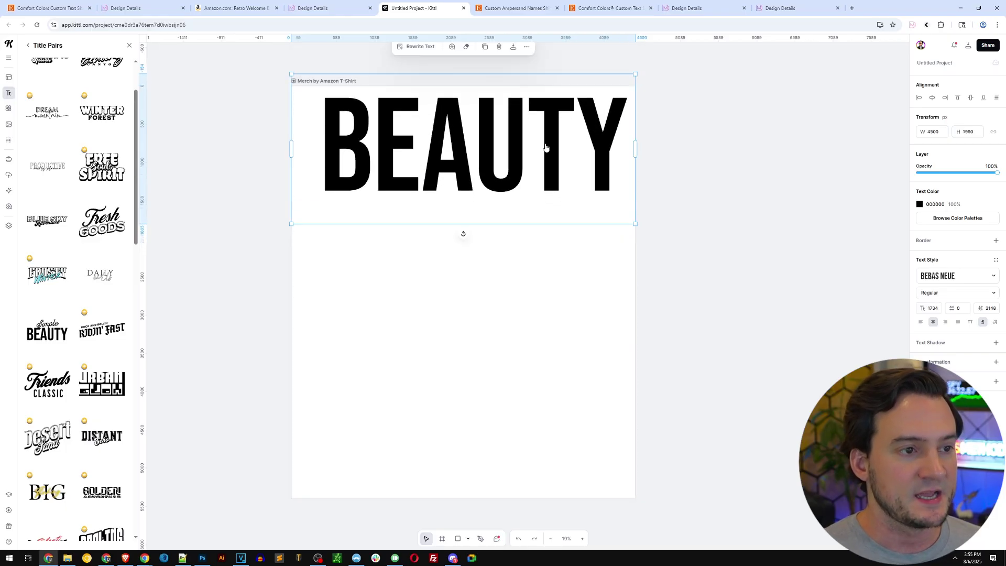
# - Select only the letter B inside the BEAUTY text
pyautogui.doubleClick(371, 150)
pyautogui.click(373, 150)
pyautogui.moveTo(373, 149); pyautogui.dragTo(327, 142)
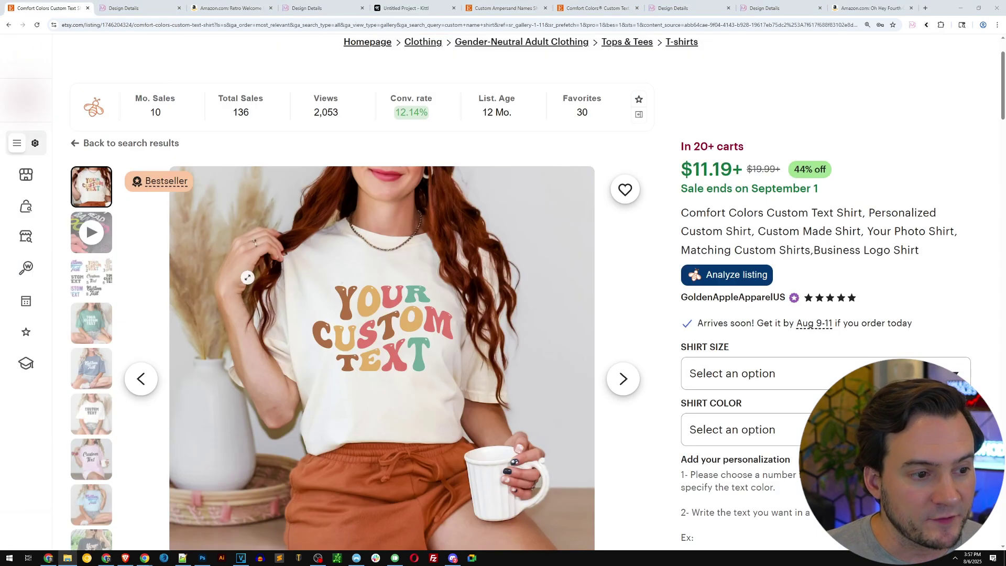
# - View the Etsy YOUR CUSTOM TEXT shirt photo full-screen, zooming in on its lettering
pyautogui.click(346, 303)
pyautogui.click(395, 266)
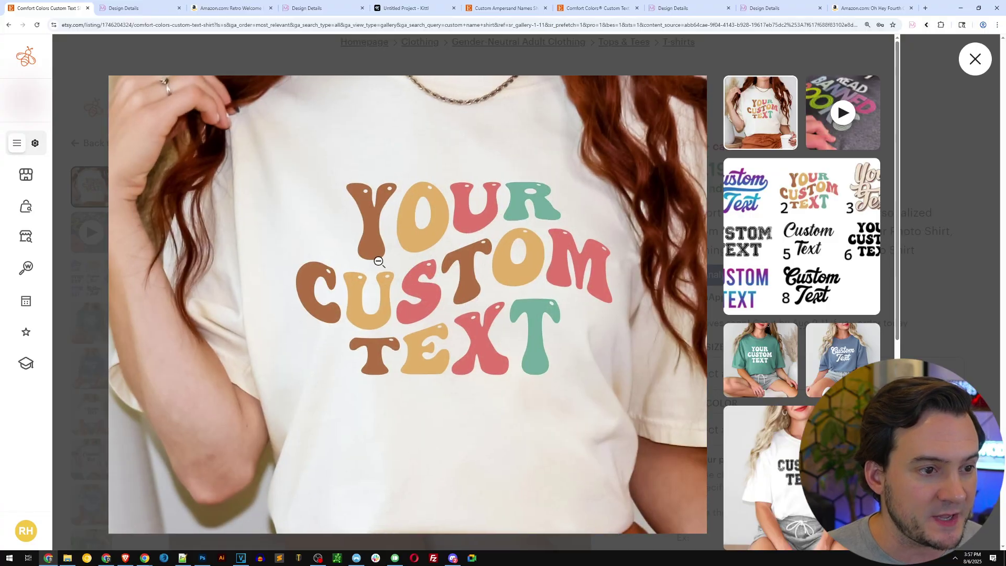
pyautogui.click(379, 261)
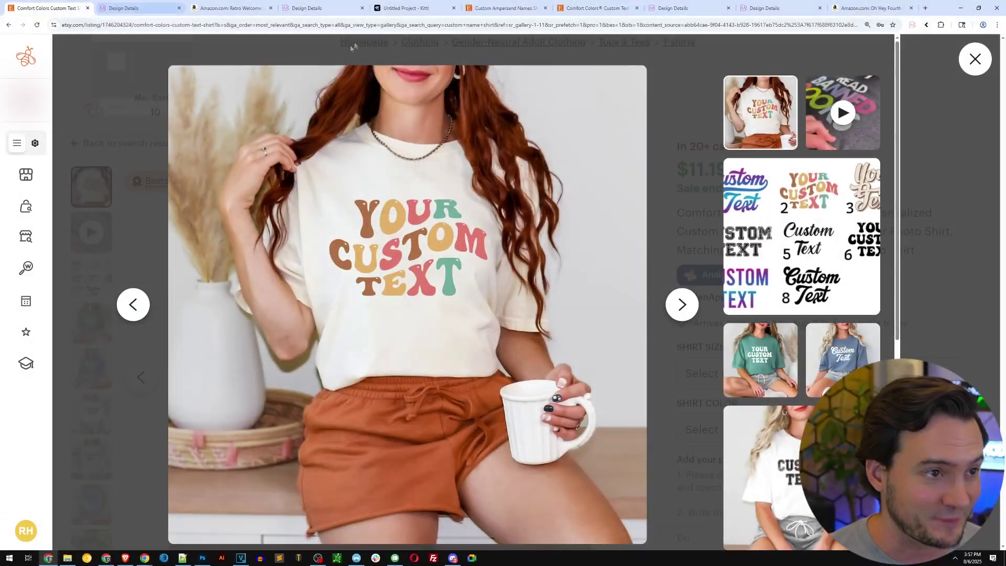
pyautogui.click(406, 7)
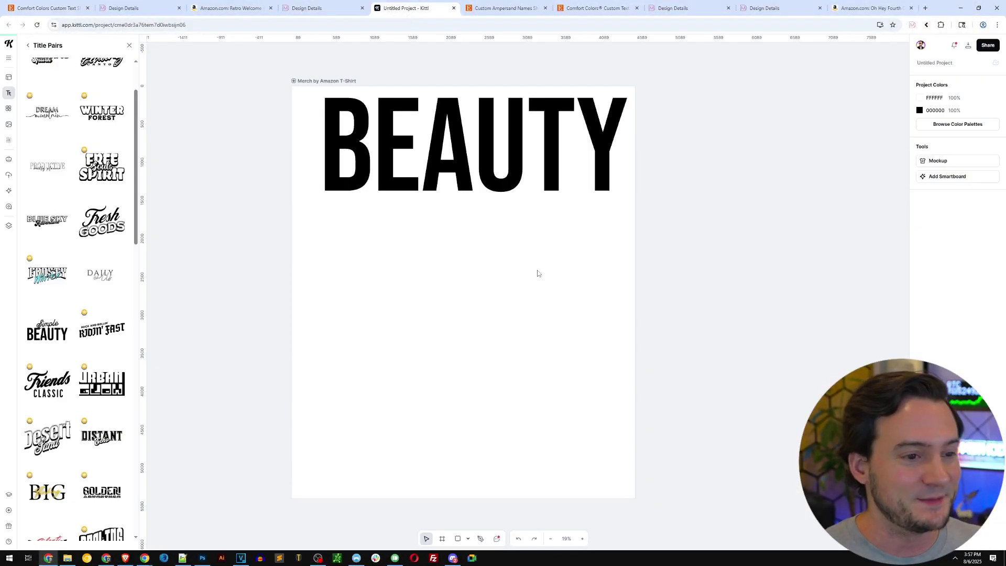
# - Paste the shirt reference photo below BEAUTY, enlarging and repositioning it
pyautogui.hotkey('ctrl', 'v')
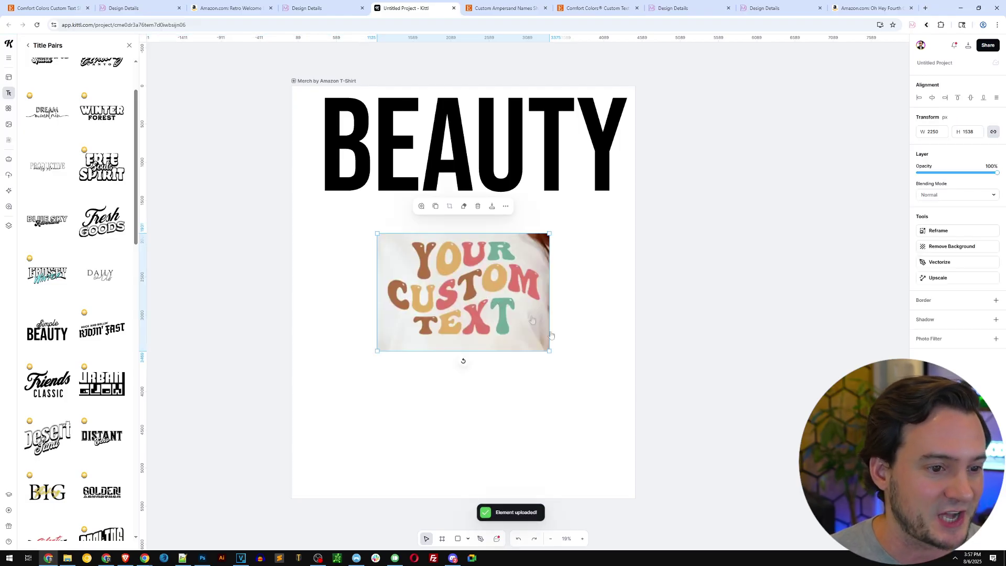
pyautogui.moveTo(549, 351); pyautogui.dragTo(594, 385)
pyautogui.moveTo(526, 313); pyautogui.dragTo(501, 325)
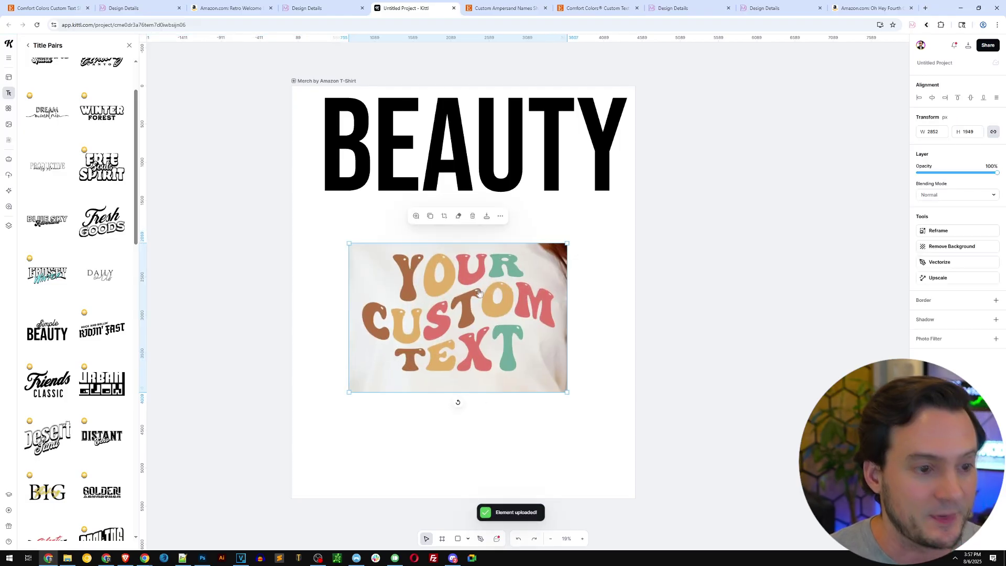
# - Color the letter B brown using the eyedropper on the reference image
pyautogui.click(403, 156)
pyautogui.doubleClick(359, 140)
pyautogui.moveTo(359, 140); pyautogui.dragTo(321, 142)
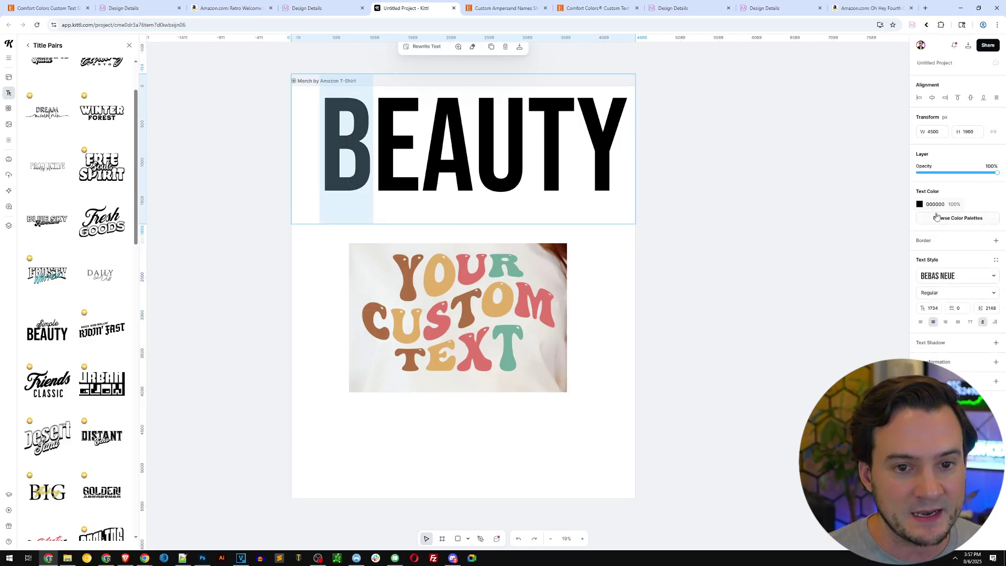
pyautogui.press('Print')
pyautogui.moveTo(888, 181); pyautogui.dragTo(989, 223)
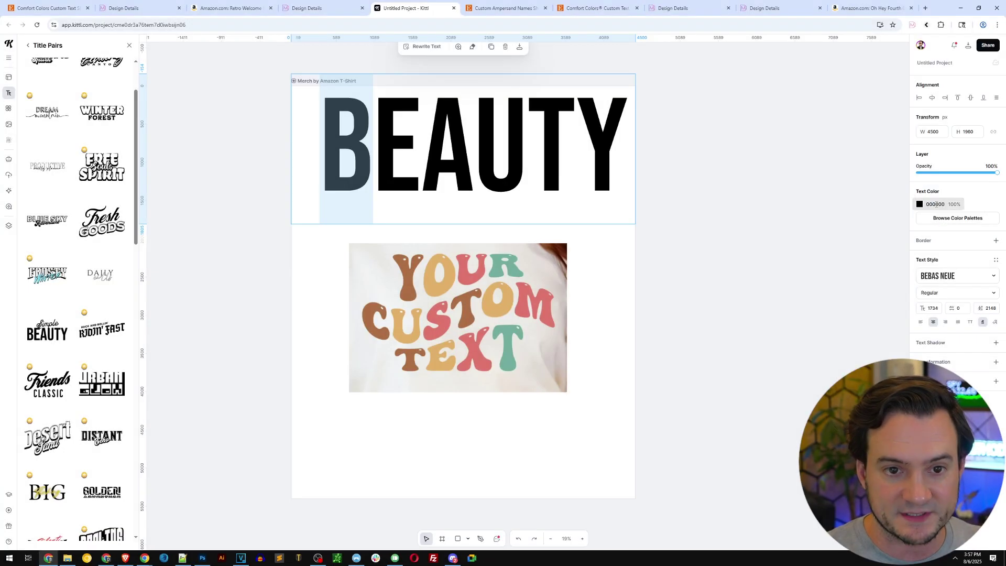
pyautogui.click(920, 204)
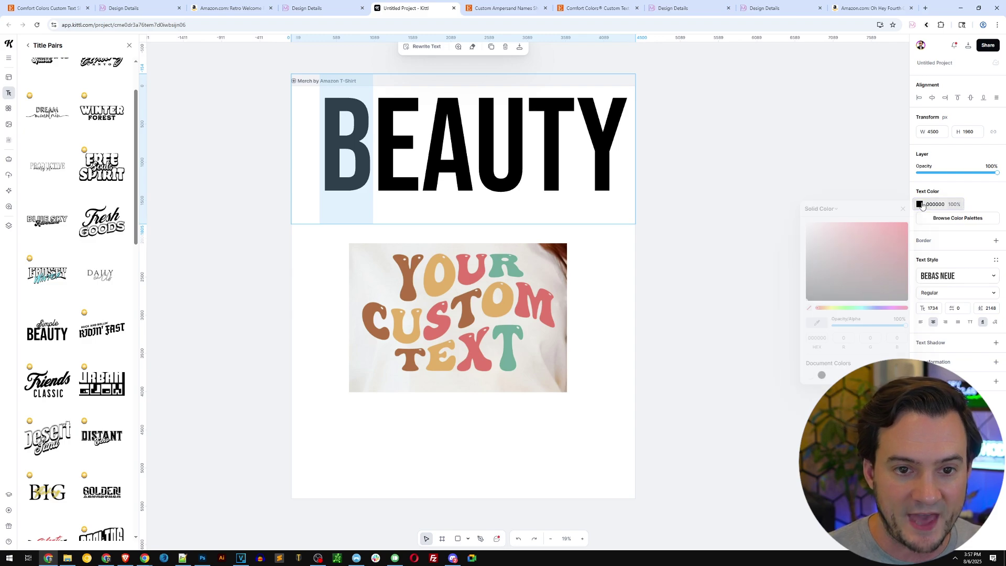
pyautogui.click(817, 324)
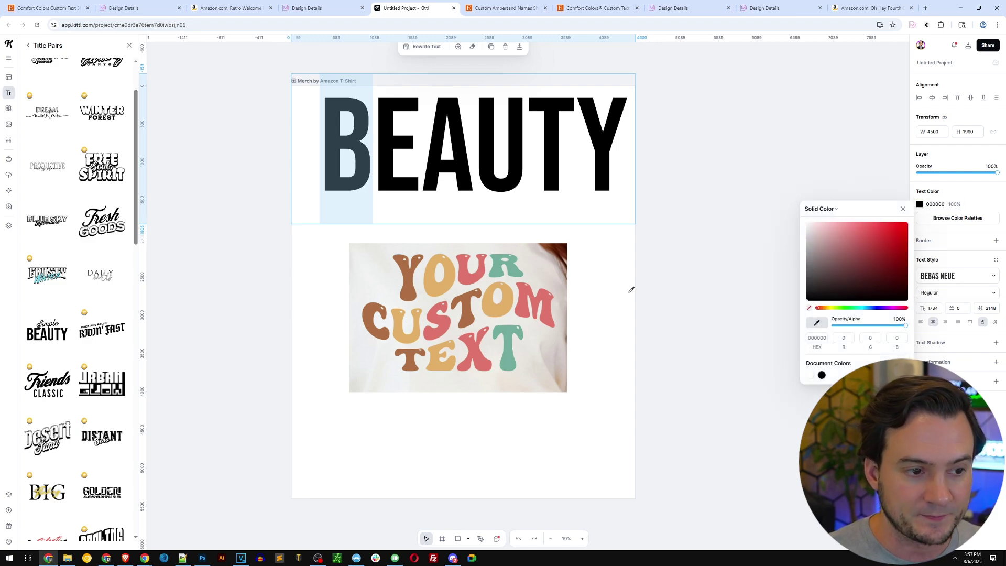
pyautogui.click(409, 280)
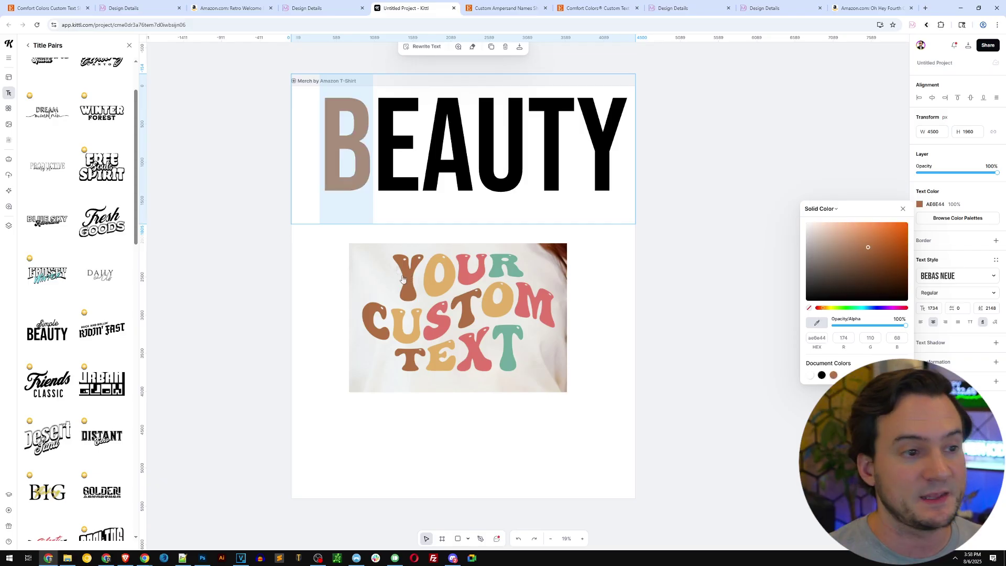
# - Sample tan for E, pink for A and teal for U from the reference
pyautogui.moveTo(414, 166); pyautogui.dragTo(393, 154)
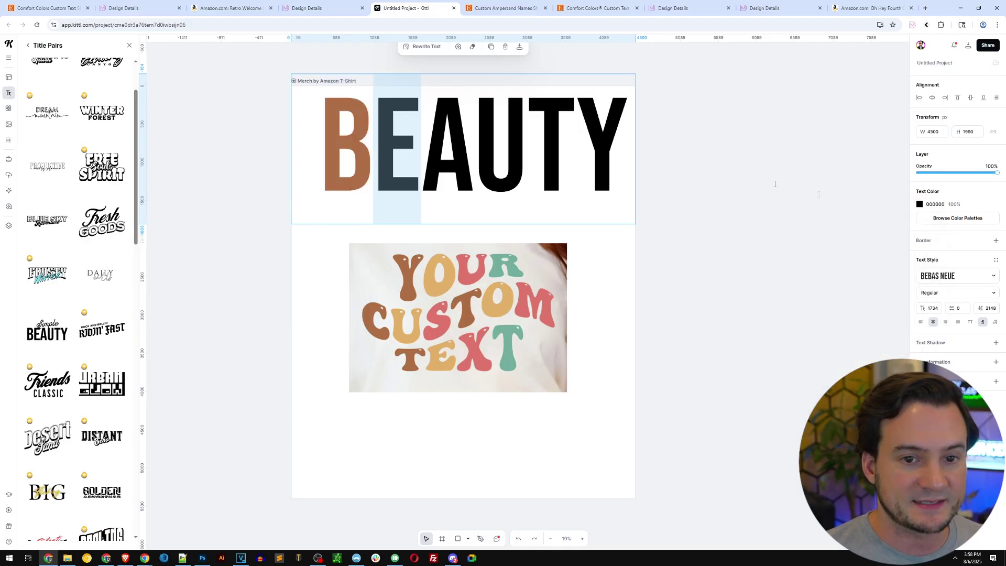
pyautogui.click(921, 205)
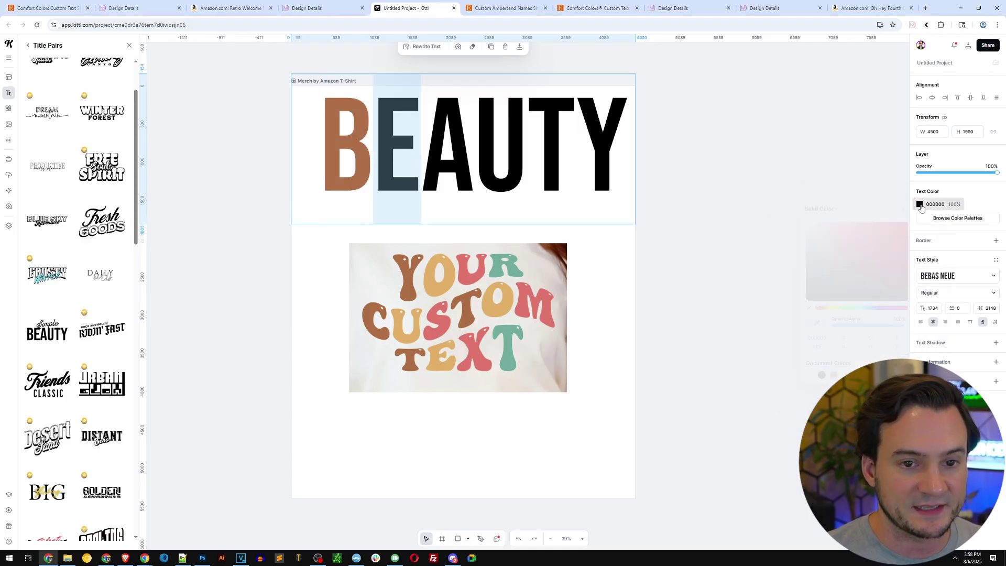
pyautogui.click(816, 323)
pyautogui.click(445, 287)
pyautogui.moveTo(473, 166); pyautogui.dragTo(424, 162)
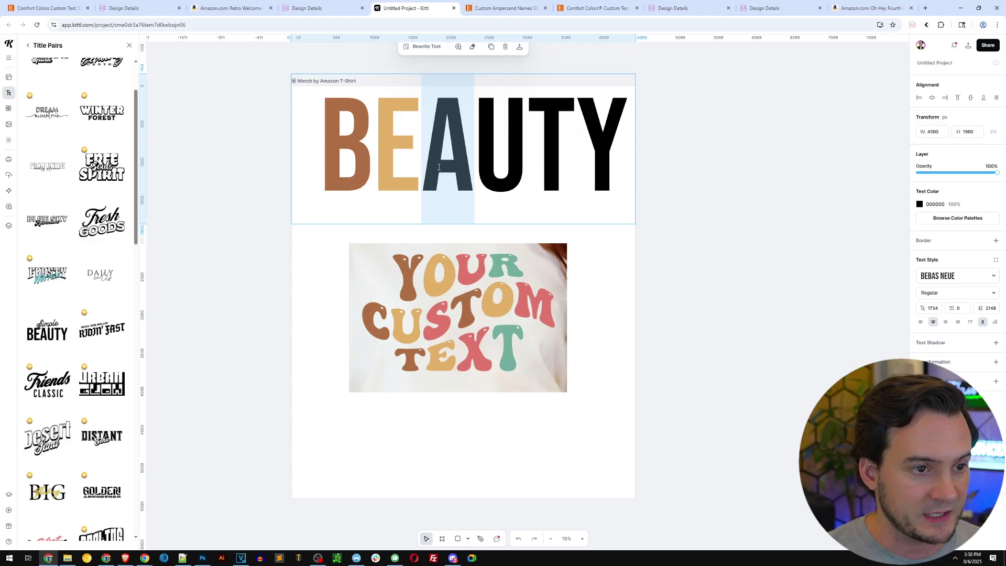
pyautogui.click(921, 205)
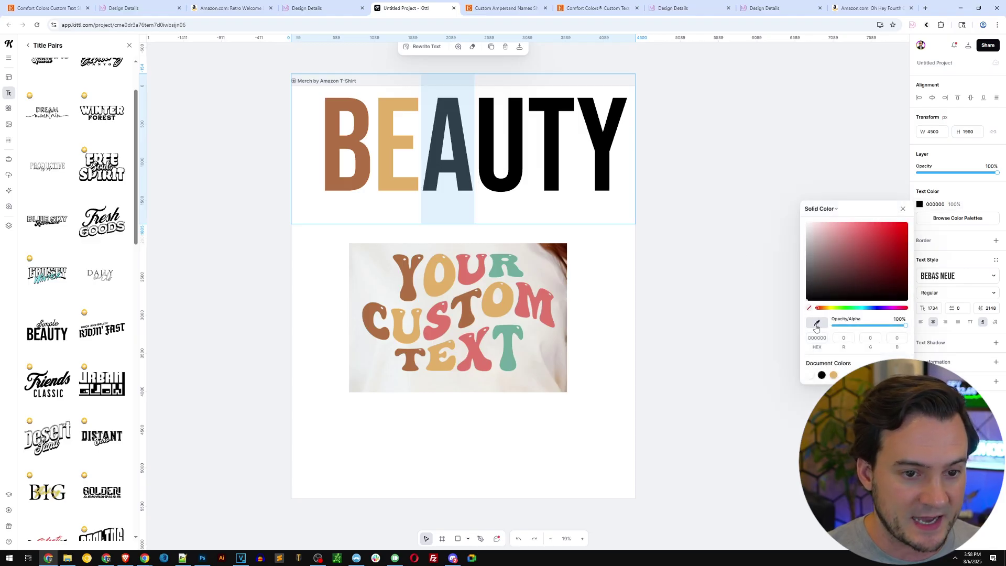
pyautogui.click(472, 278)
pyautogui.moveTo(526, 166); pyautogui.dragTo(475, 167)
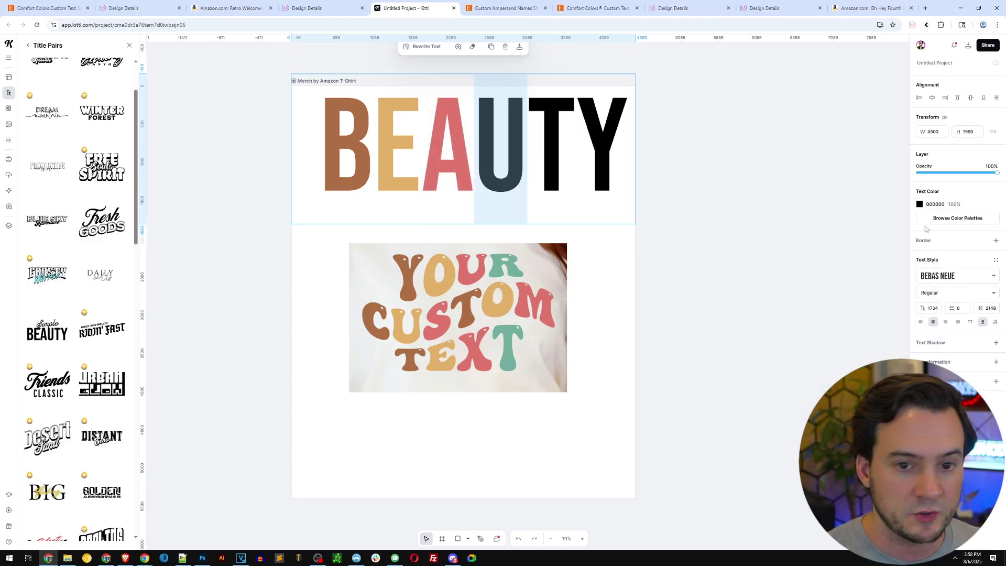
pyautogui.click(921, 205)
pyautogui.click(817, 323)
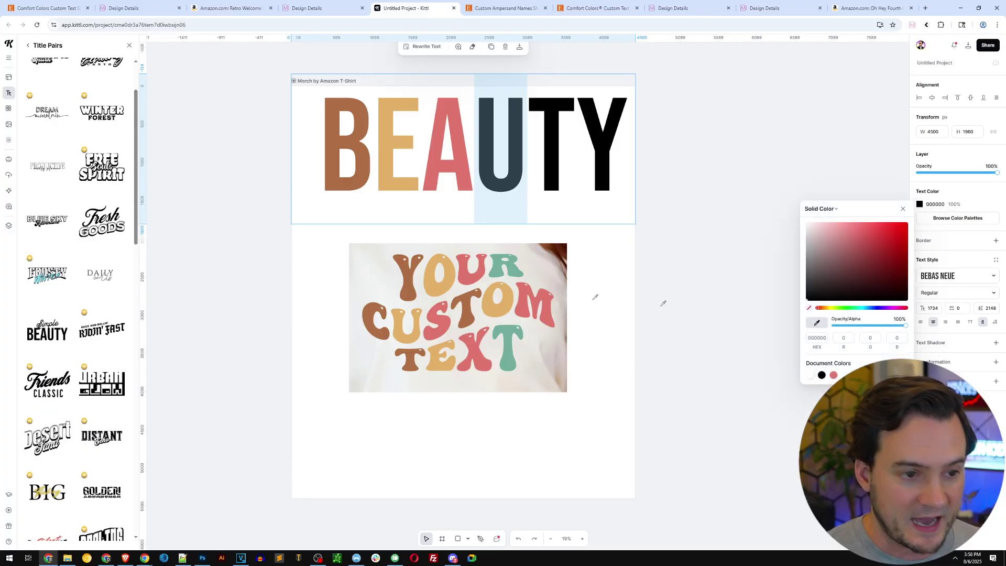
pyautogui.click(499, 267)
# - Sample brown for T and tan for Y from the reference image
pyautogui.moveTo(575, 167); pyautogui.dragTo(528, 167)
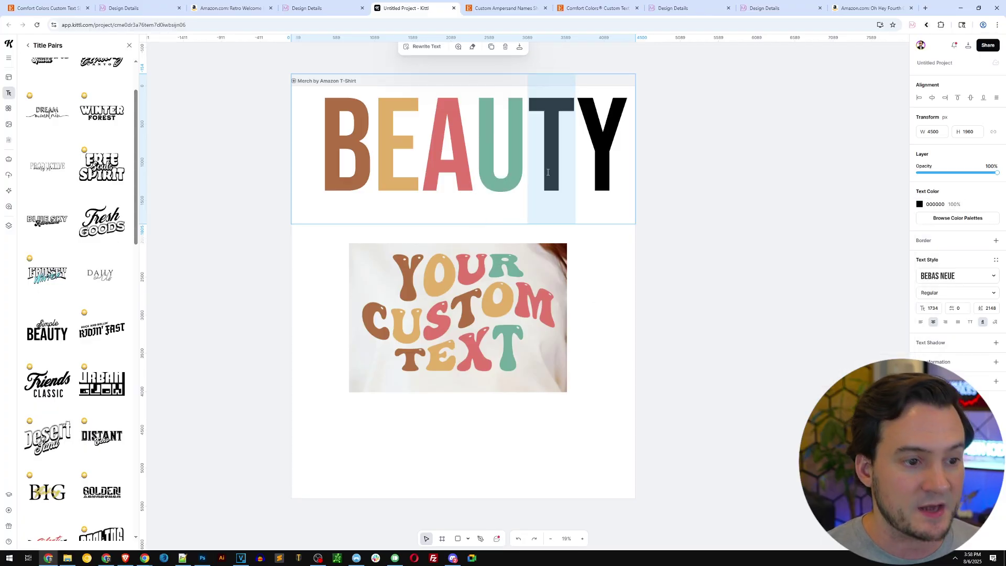
pyautogui.click(920, 204)
pyautogui.click(817, 323)
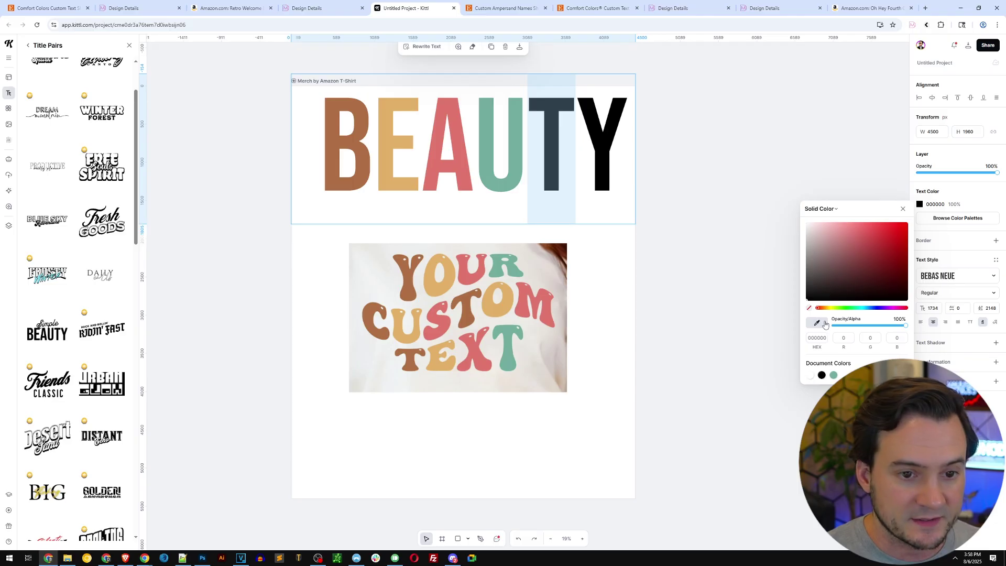
pyautogui.click(399, 292)
pyautogui.moveTo(629, 160); pyautogui.dragTo(578, 158)
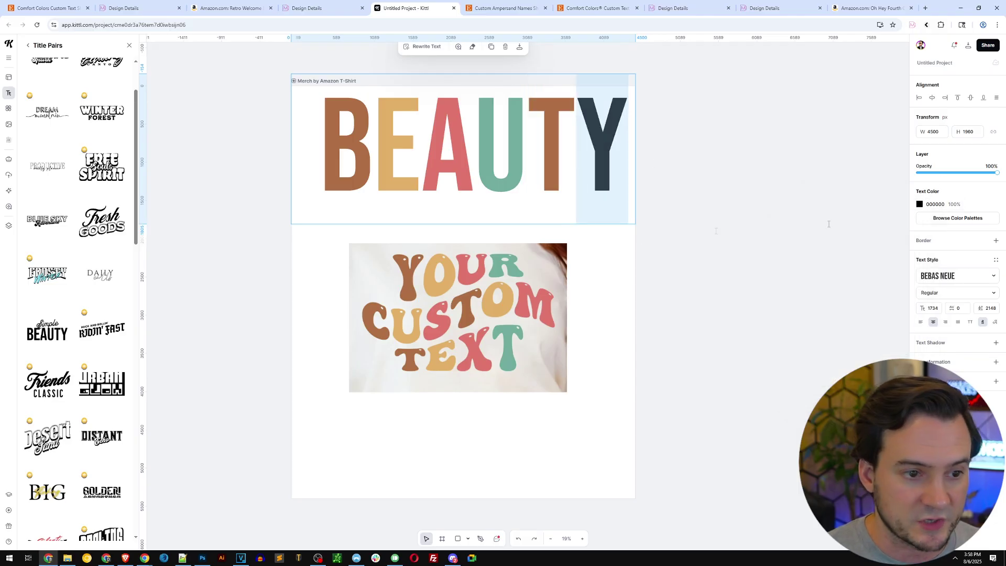
pyautogui.click(920, 205)
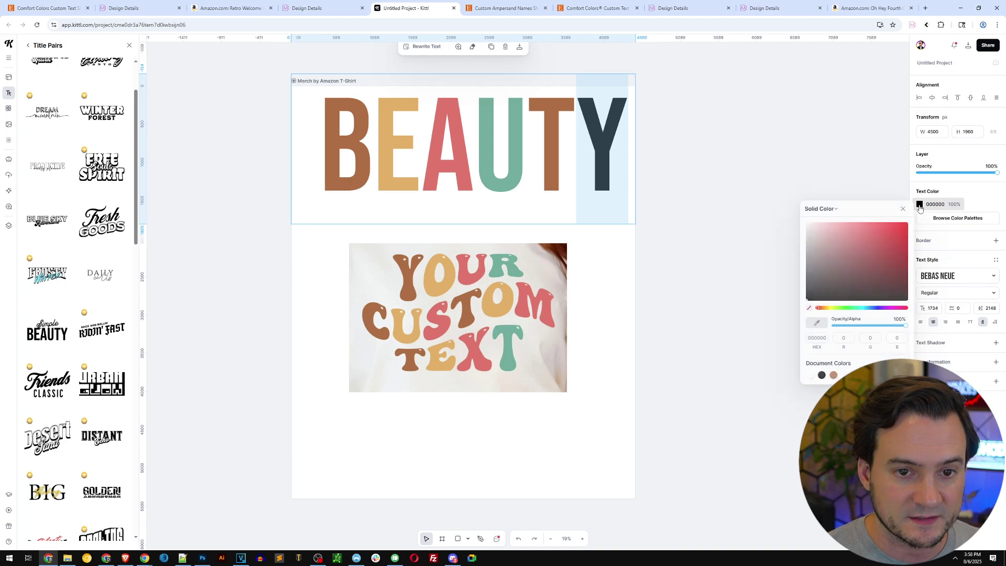
pyautogui.click(816, 325)
pyautogui.click(444, 284)
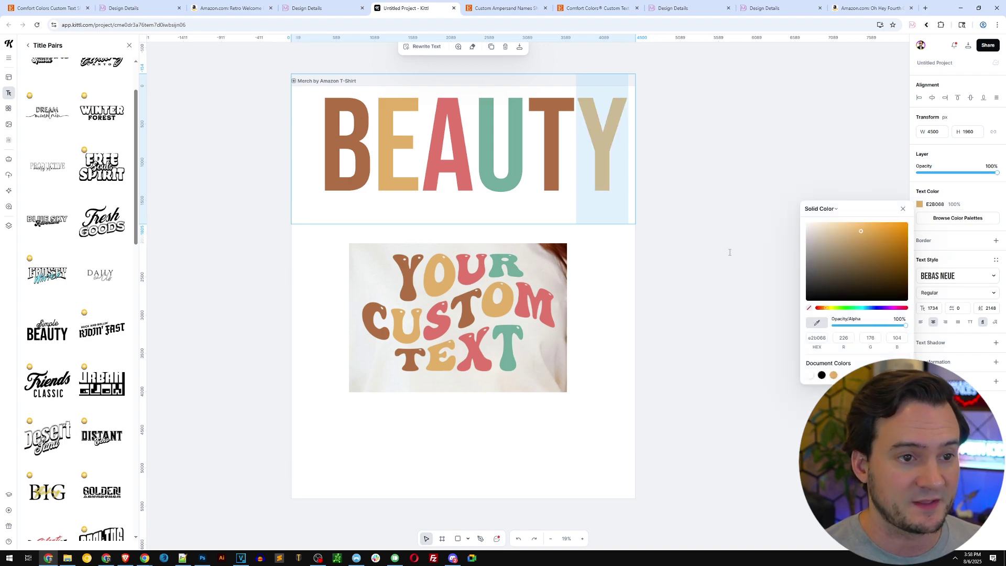
pyautogui.click(731, 255)
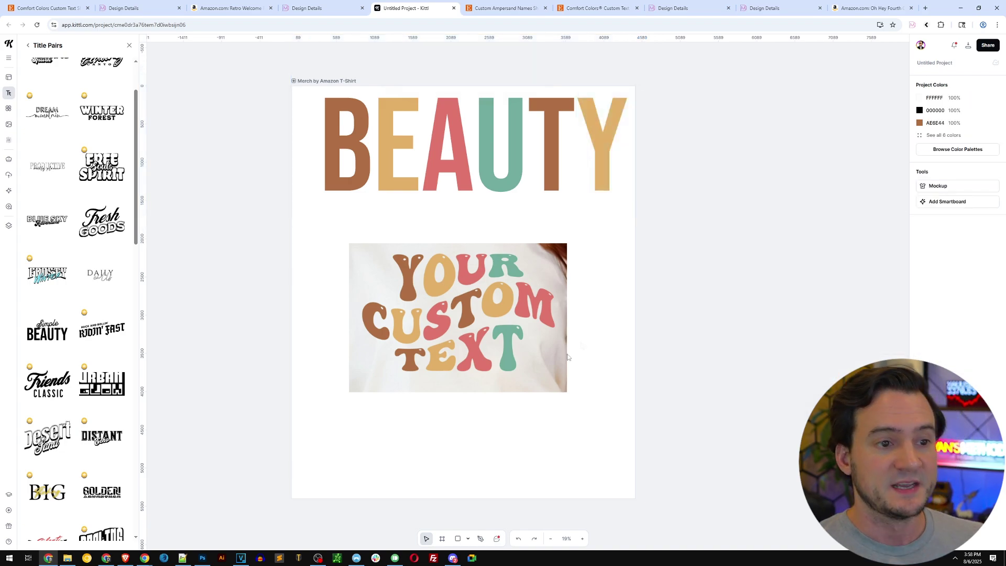
# - Delete the reference image and paste a second BEAUTY row below the first
pyautogui.click(511, 348)
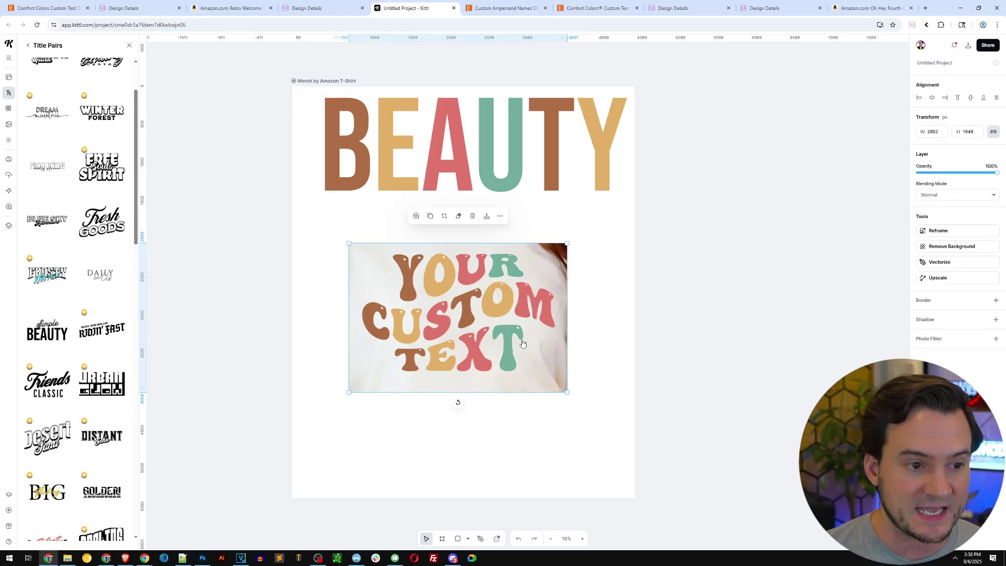
pyautogui.press('Delete')
pyautogui.click(610, 165)
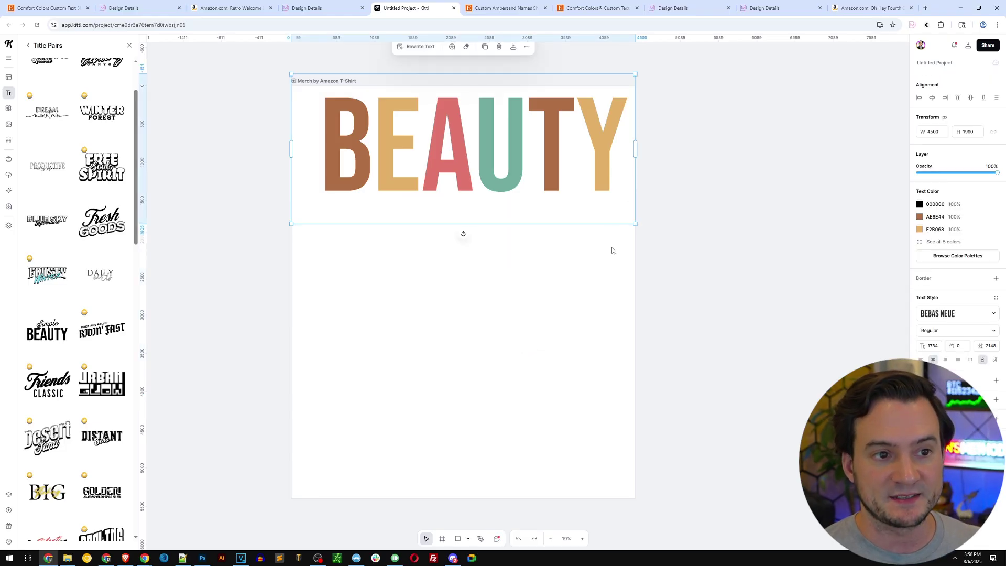
pyautogui.hotkey('ctrl', 'v')
pyautogui.moveTo(602, 161); pyautogui.dragTo(605, 260)
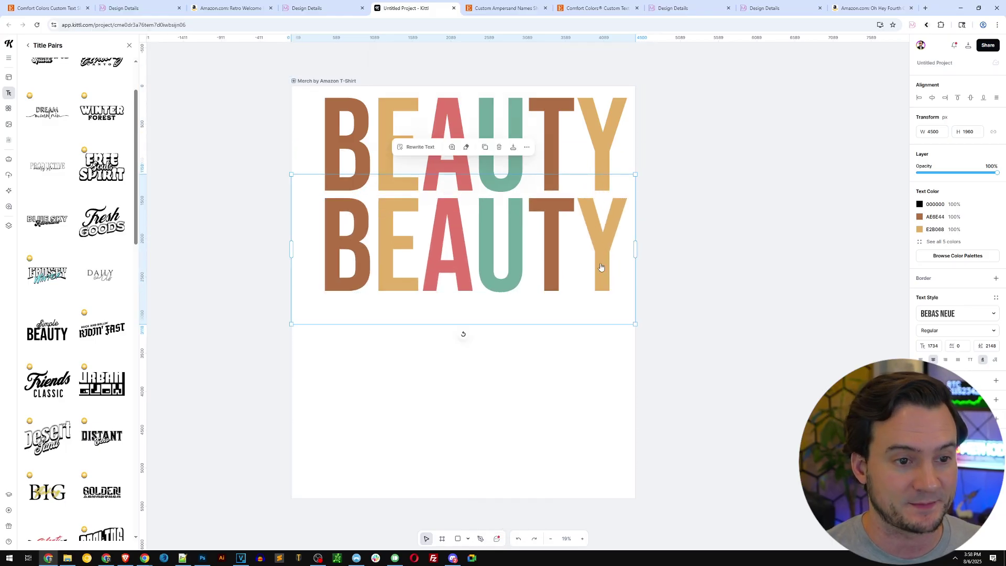
pyautogui.click(649, 313)
# - Copy and paste BEAUTY into third and fourth rows down the artboard
pyautogui.click(618, 271)
pyautogui.hotkey('ctrl', 'c')
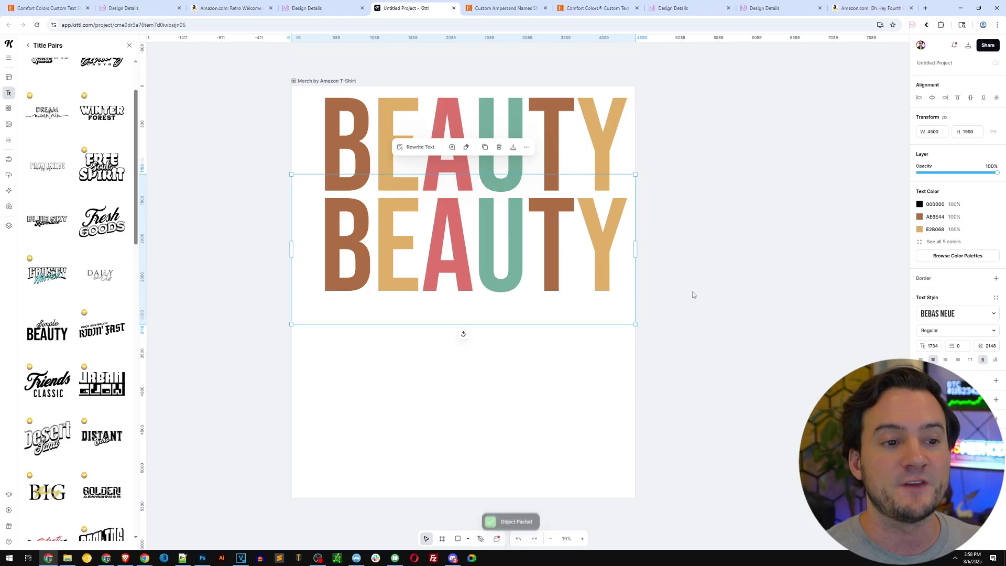
pyautogui.hotkey('ctrl', 'v')
pyautogui.moveTo(598, 265); pyautogui.dragTo(601, 359)
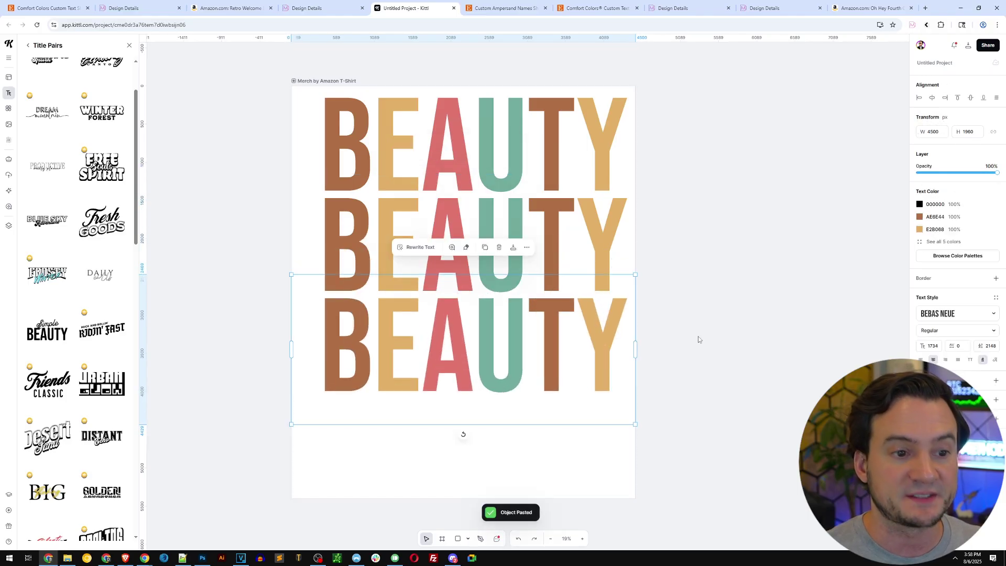
pyautogui.click(683, 356)
pyautogui.hotkey('ctrl', 'v')
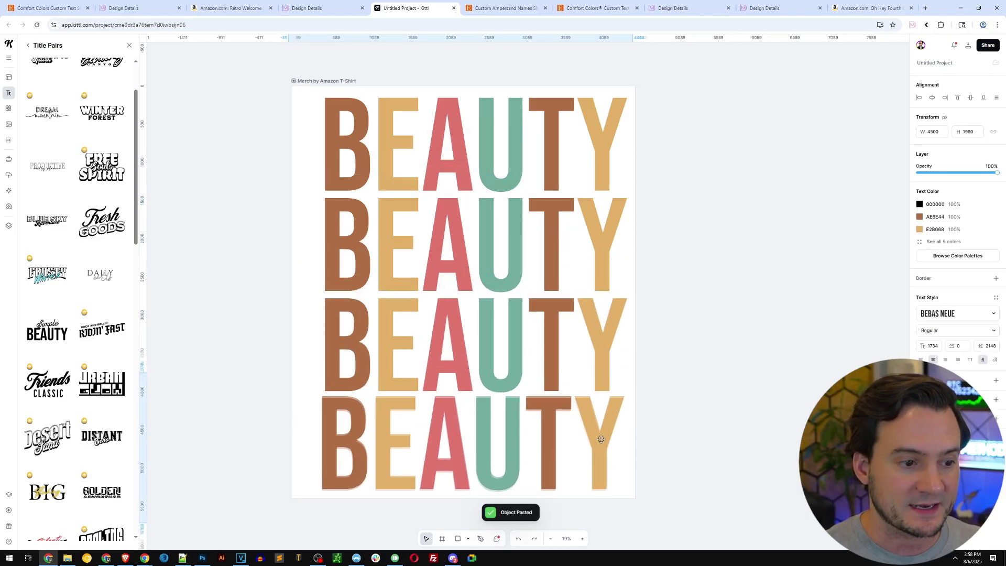
pyautogui.click(728, 410)
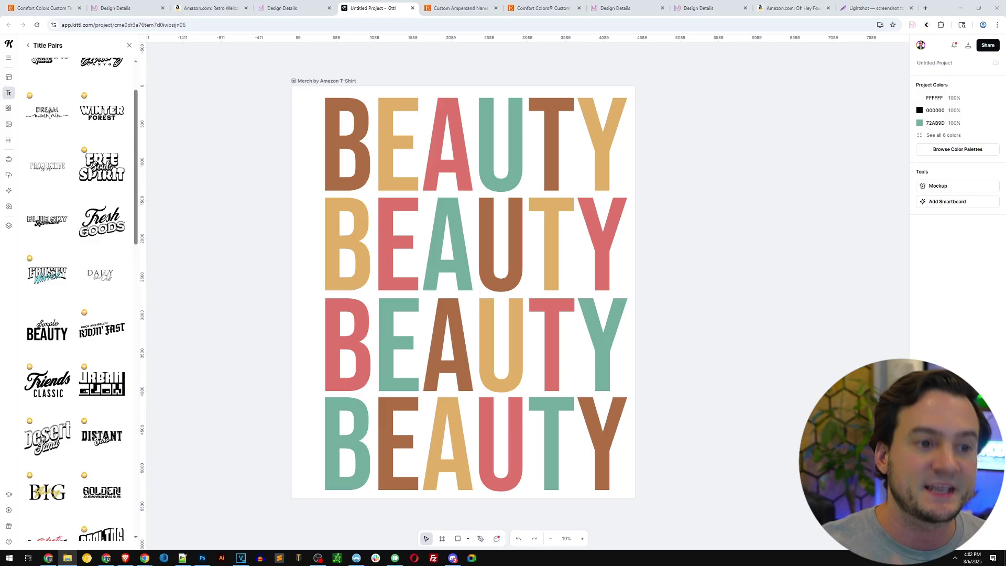
# - Select the second BEAUTY row on the artboard
pyautogui.click(499, 265)
# - Delete the second, third and bottom BEAUTY rows
pyautogui.press('Delete')
pyautogui.click(524, 337)
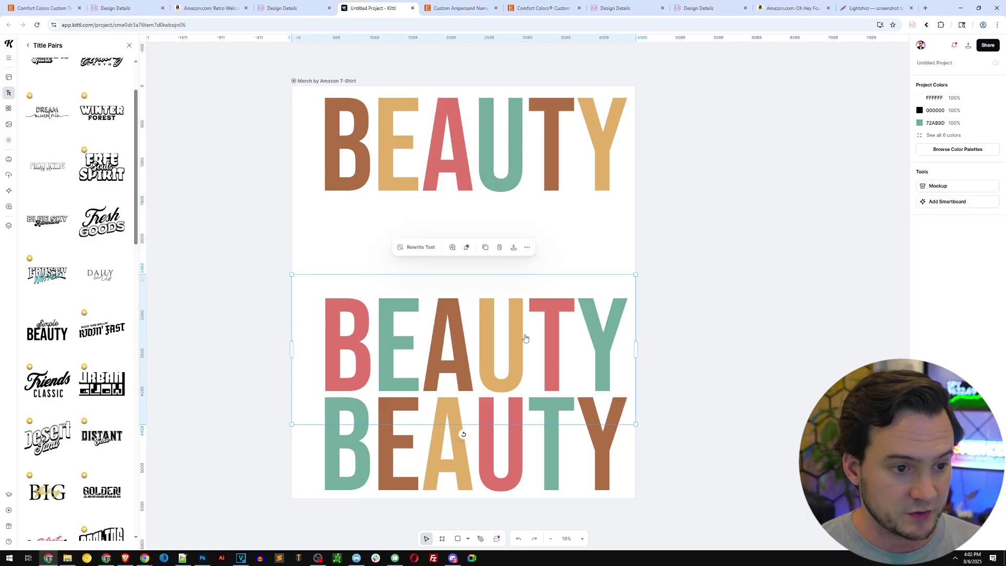
pyautogui.press('Delete')
pyautogui.click(516, 414)
pyautogui.press('Delete')
# - Duplicate the top BEAUTY row twice and stack the copies evenly beneath it
pyautogui.click(515, 172)
pyautogui.hotkey('ctrl', 'c')
pyautogui.hotkey('ctrl', 'v')
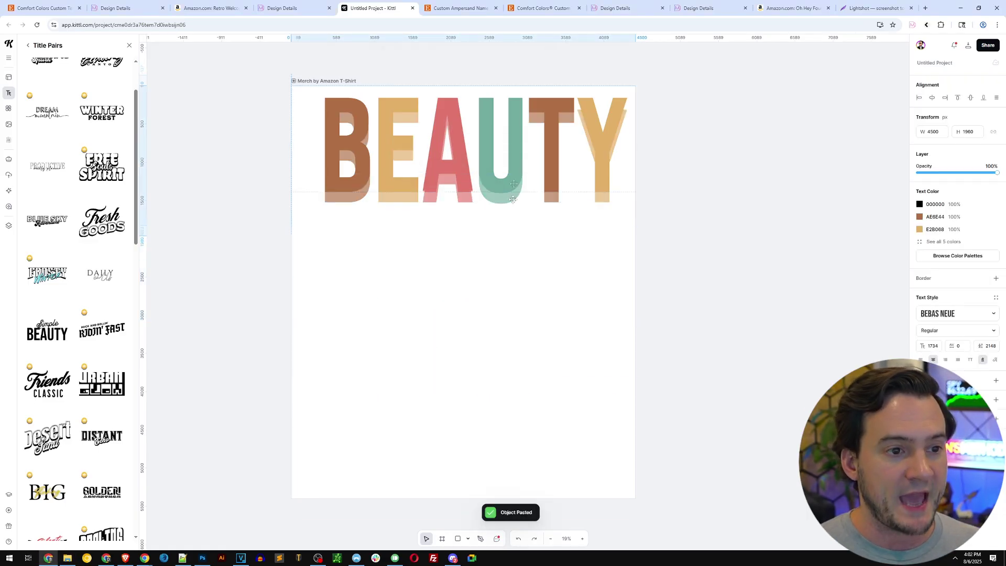
pyautogui.moveTo(516, 175); pyautogui.dragTo(519, 279)
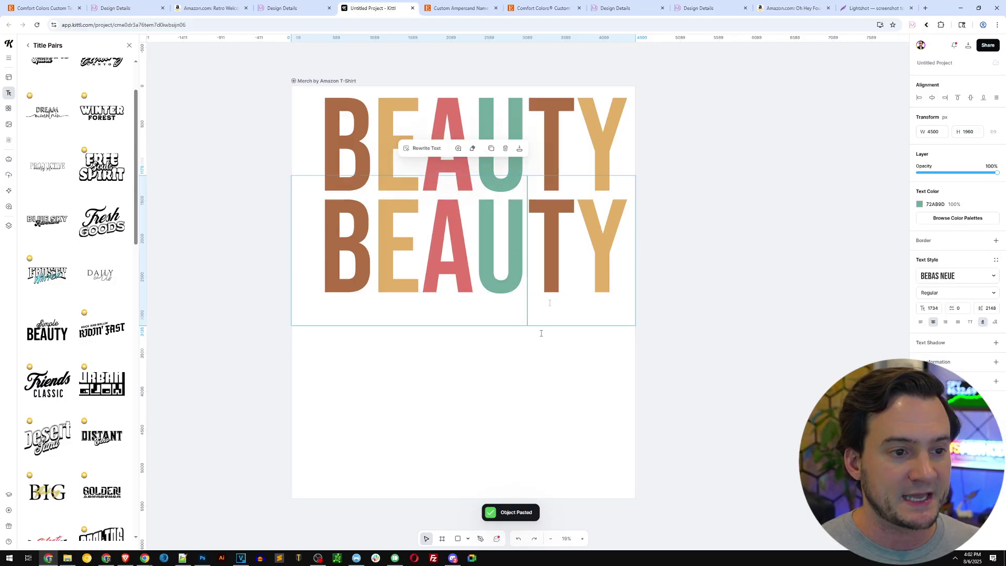
pyautogui.hotkey('ctrl', 'v')
pyautogui.moveTo(519, 268); pyautogui.dragTo(522, 373)
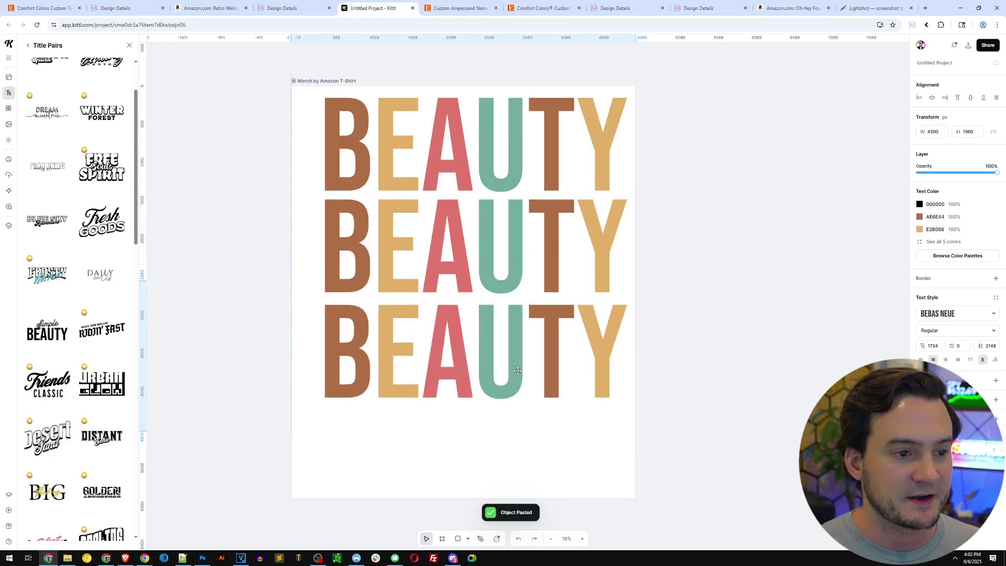
pyautogui.moveTo(590, 331); pyautogui.dragTo(590, 328)
pyautogui.click(759, 325)
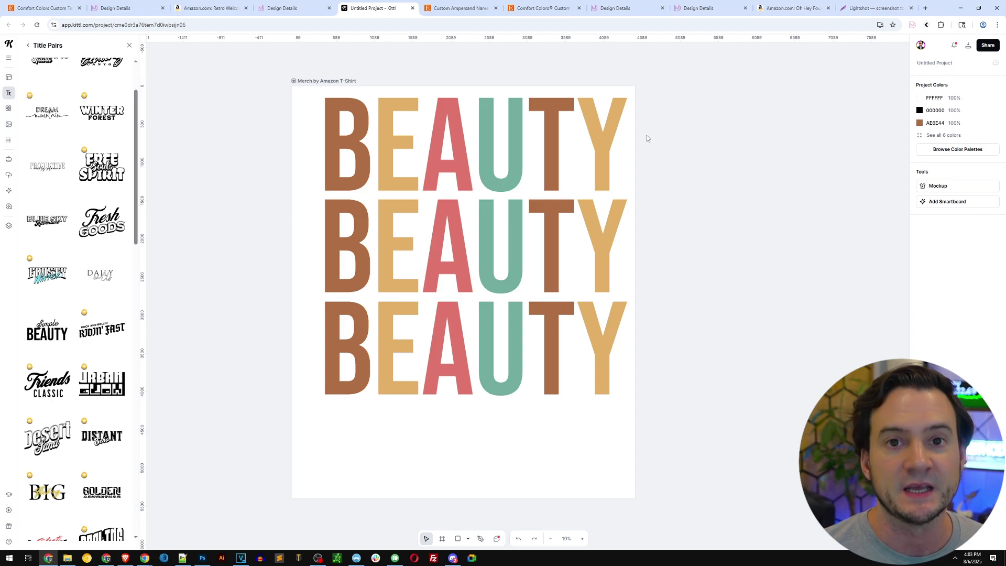
# - Screenshot the Ampersand Names listing's Total Sales and conversion rate figures
pyautogui.click(456, 8)
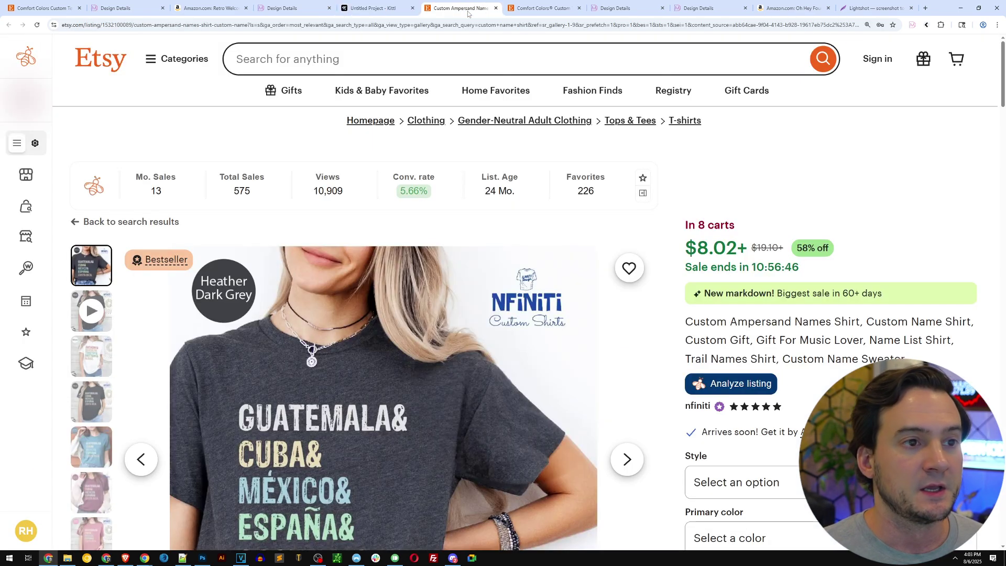
pyautogui.scroll(-3, 876, 131)
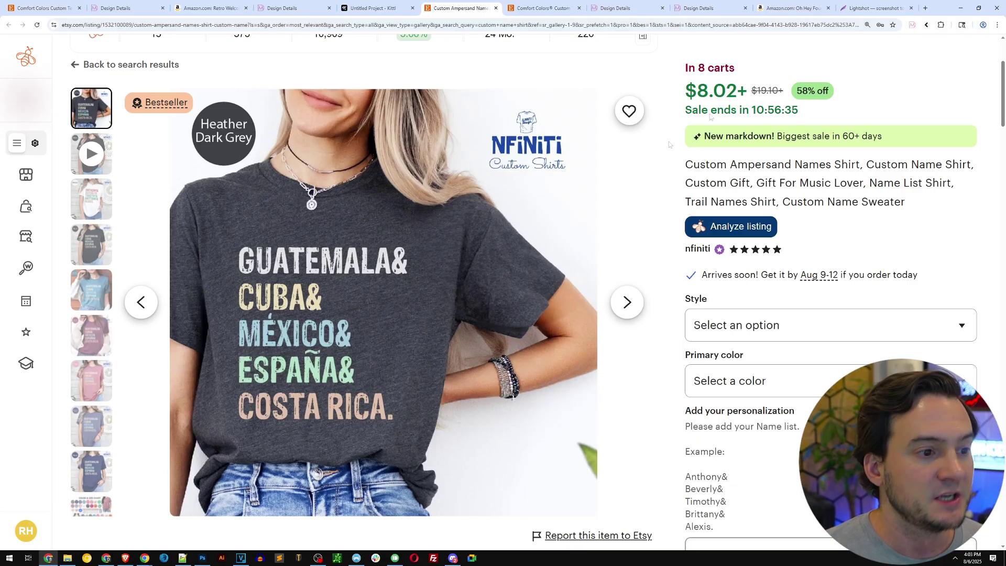
pyautogui.scroll(1, 674, 184)
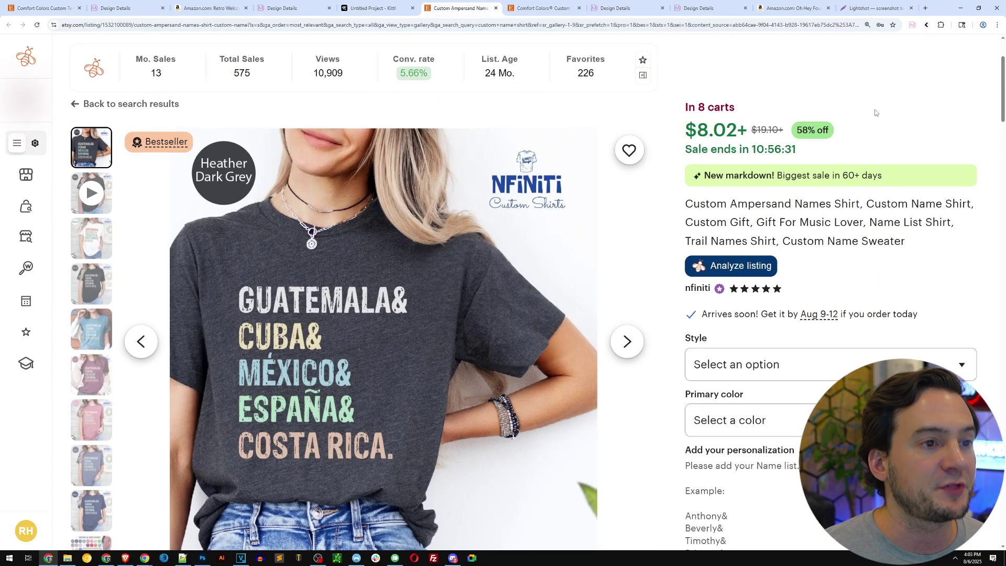
pyautogui.press('super+shift+s')
pyautogui.moveTo(215, 83); pyautogui.dragTo(268, 42)
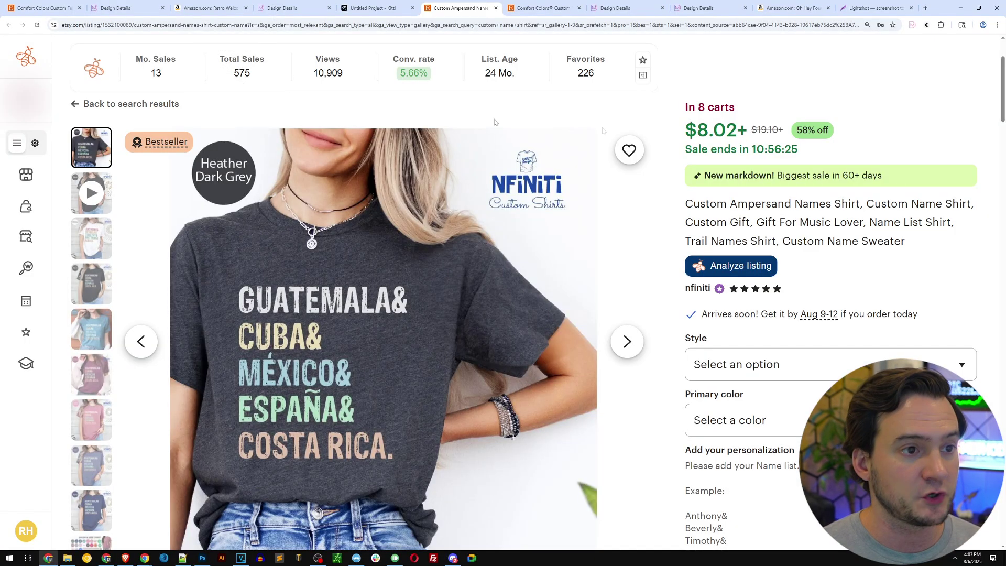
pyautogui.press('super+shift+s')
pyautogui.moveTo(374, 97); pyautogui.dragTo(451, 37)
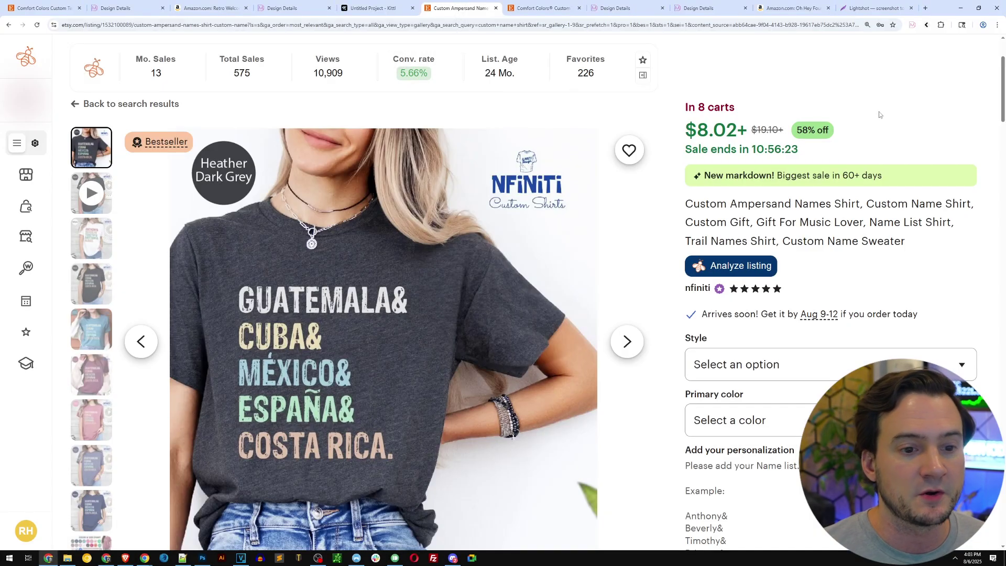
# - Check the example names text and the Comfort Colors listing, then return to the Ampersand listing
pyautogui.scroll(-4, 907, 194)
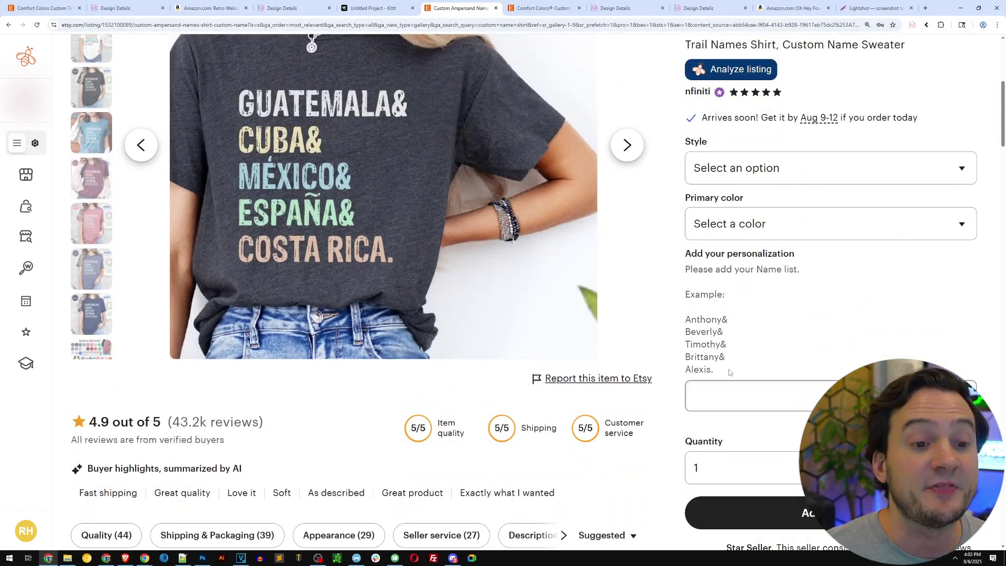
pyautogui.moveTo(729, 372); pyautogui.dragTo(695, 322)
pyautogui.scroll(2, 756, 325)
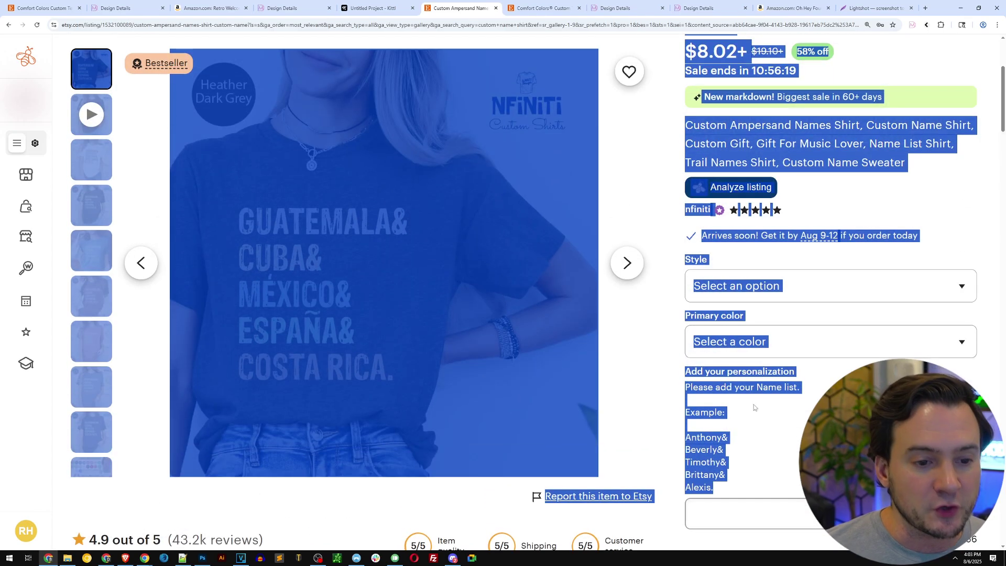
pyautogui.click(756, 325)
pyautogui.click(66, 6)
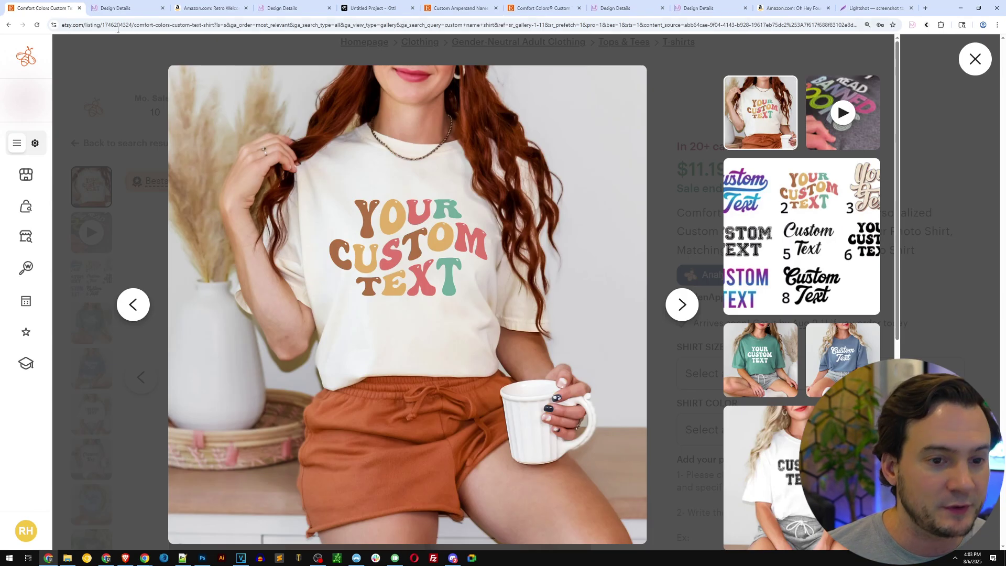
pyautogui.click(933, 180)
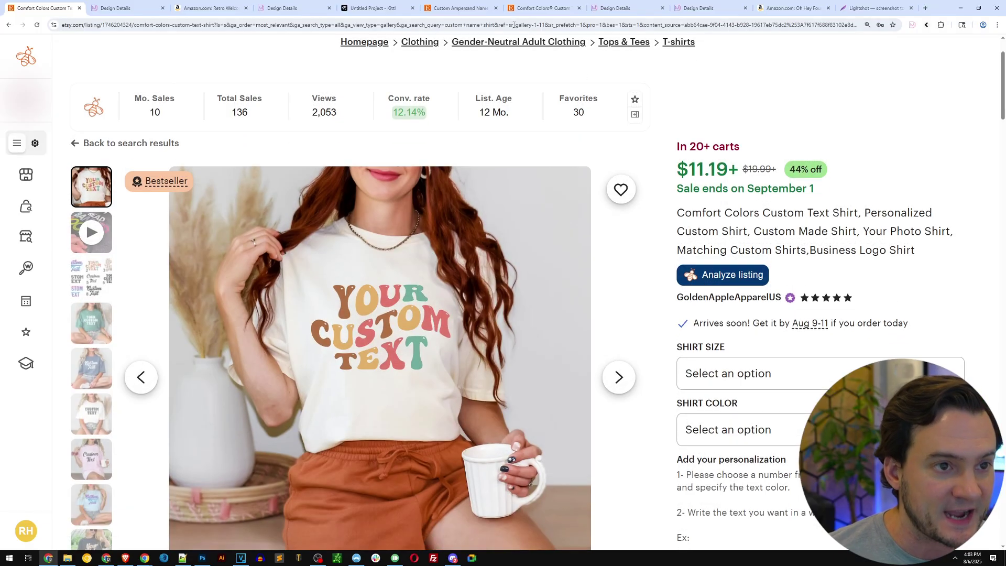
pyautogui.click(461, 9)
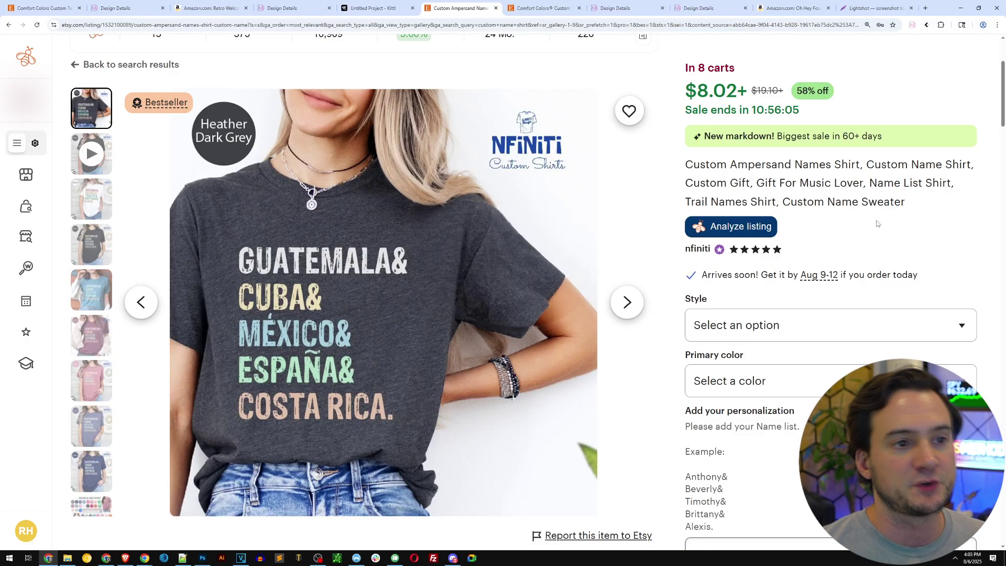
pyautogui.hotkey('ctrl', 'Tab')
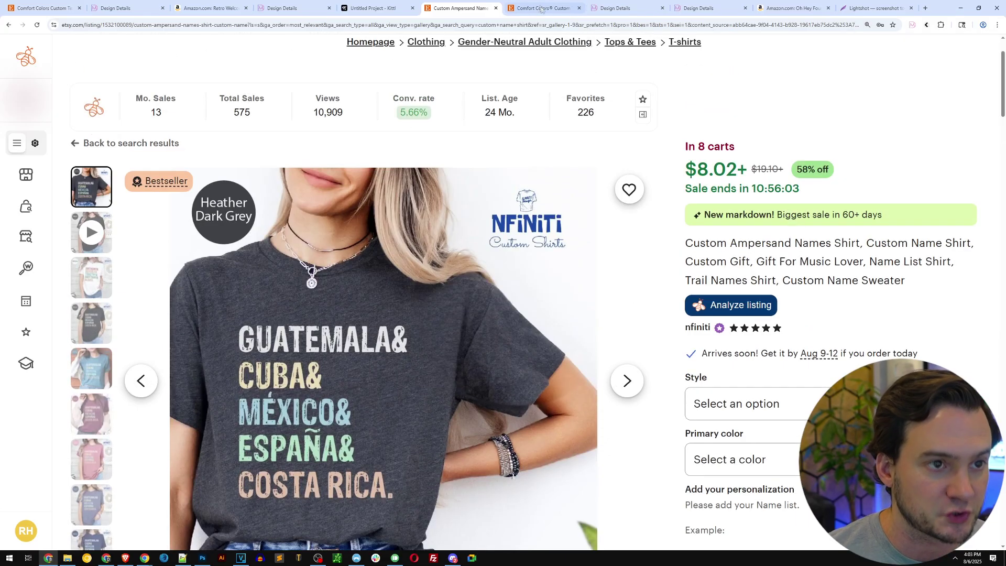
# - Review the Comfort Colors Custom Text Shirt stats, then view the Groovy 2nd Grade shirt's Merch Dominator details
pyautogui.scroll(-2, 893, 220)
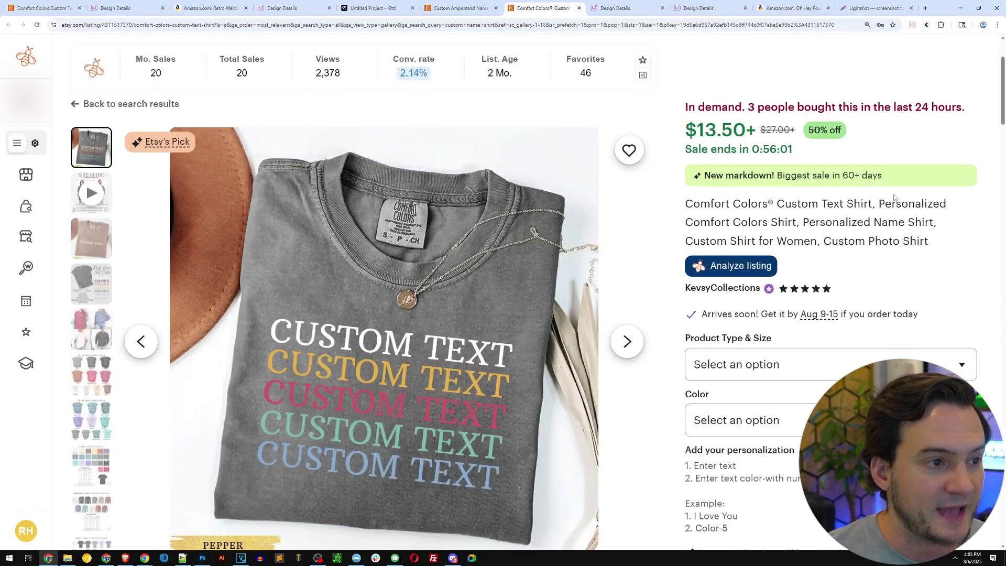
pyautogui.scroll(1, 894, 197)
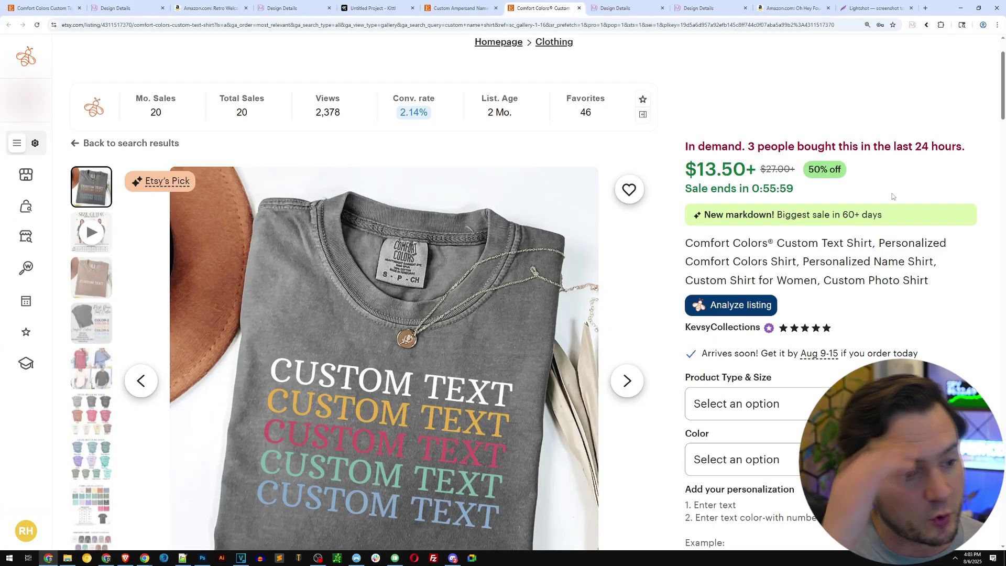
pyautogui.scroll(-1, 892, 193)
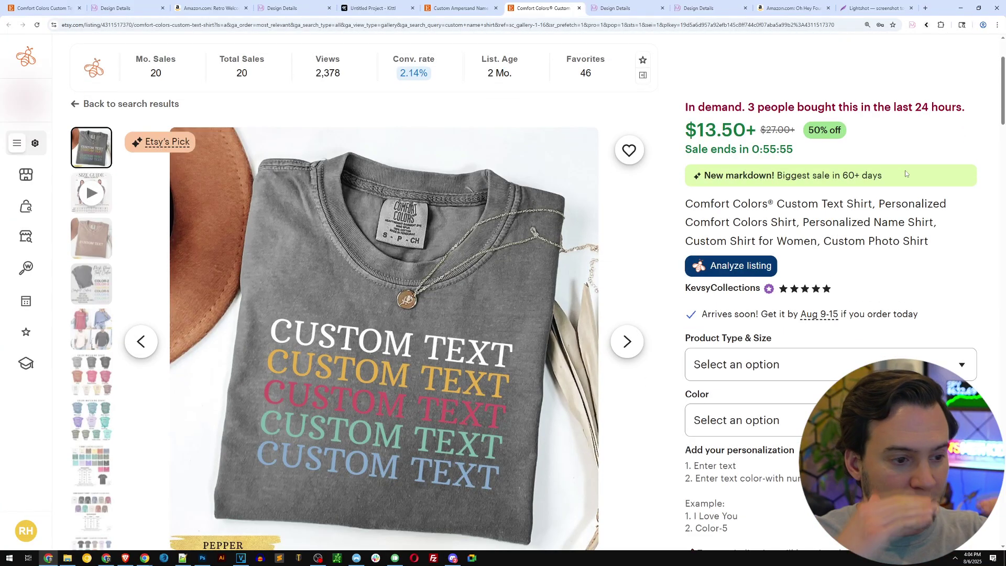
pyautogui.click(629, 9)
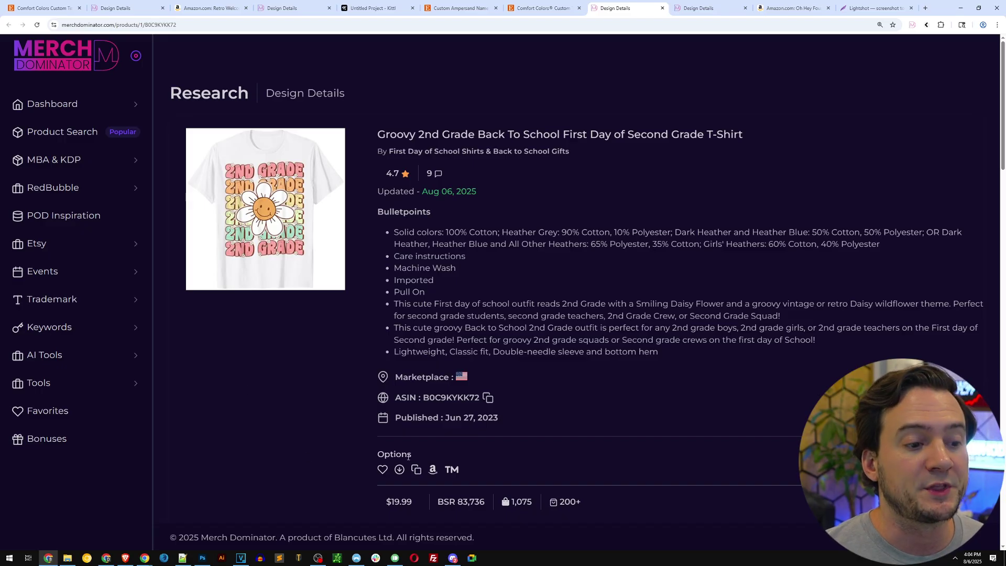
# - Select the $19.99 price and open the Groovy 2nd Grade shirt's Amazon product page
pyautogui.doubleClick(399, 501)
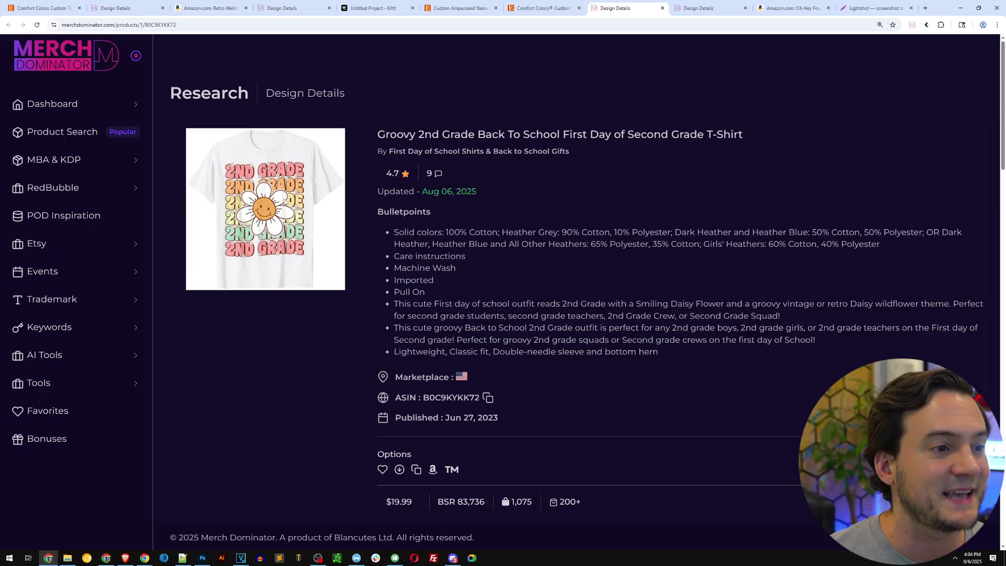
pyautogui.click(433, 470)
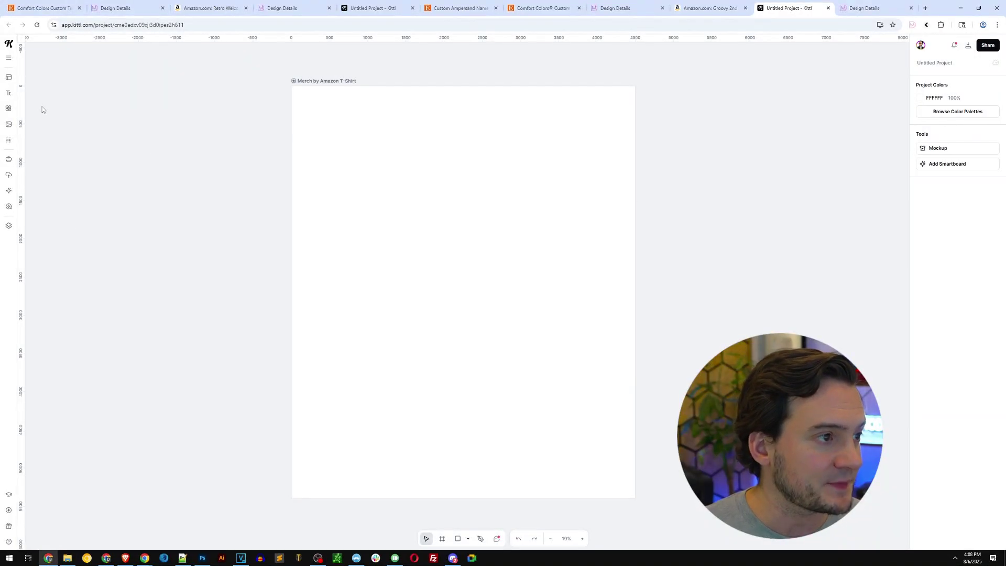
# - Add the Novane Roastery template from the Vintage text presets
pyautogui.click(9, 94)
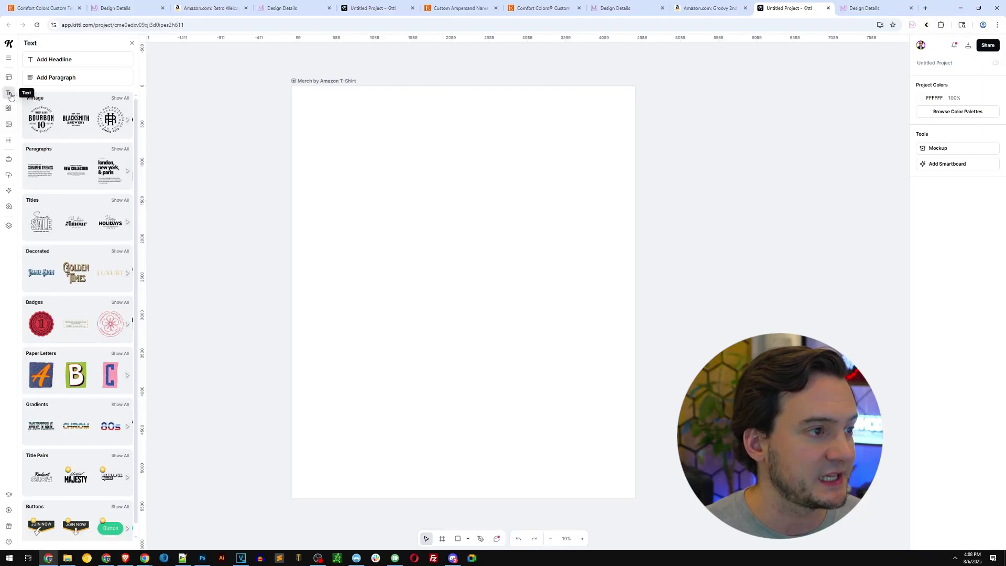
pyautogui.click(119, 99)
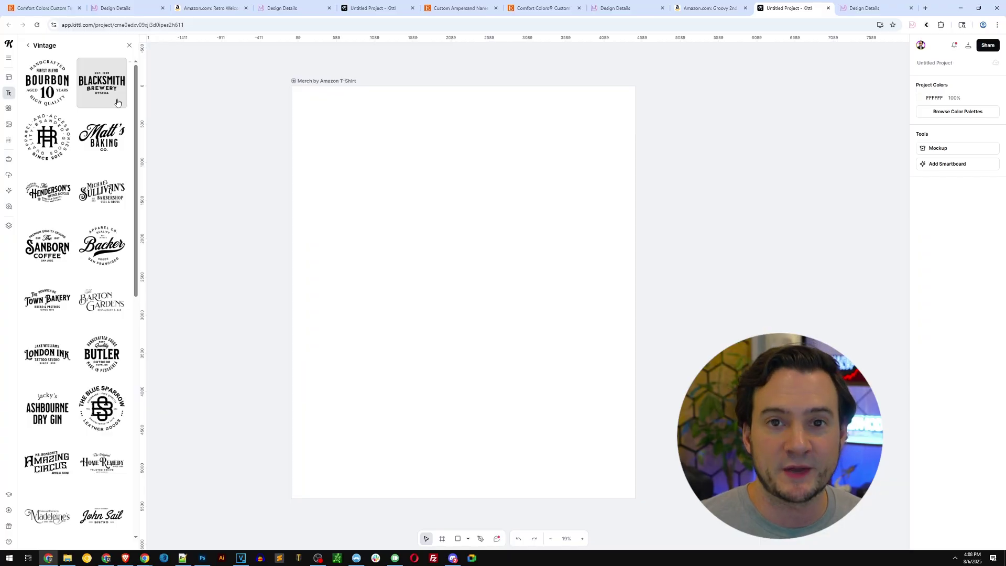
pyautogui.scroll(-15, 103, 299)
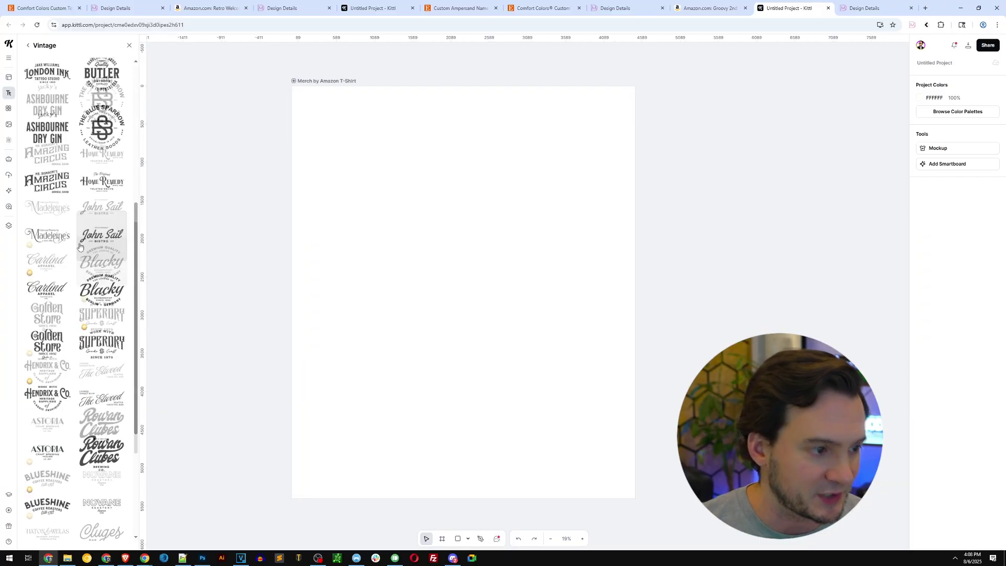
pyautogui.click(102, 298)
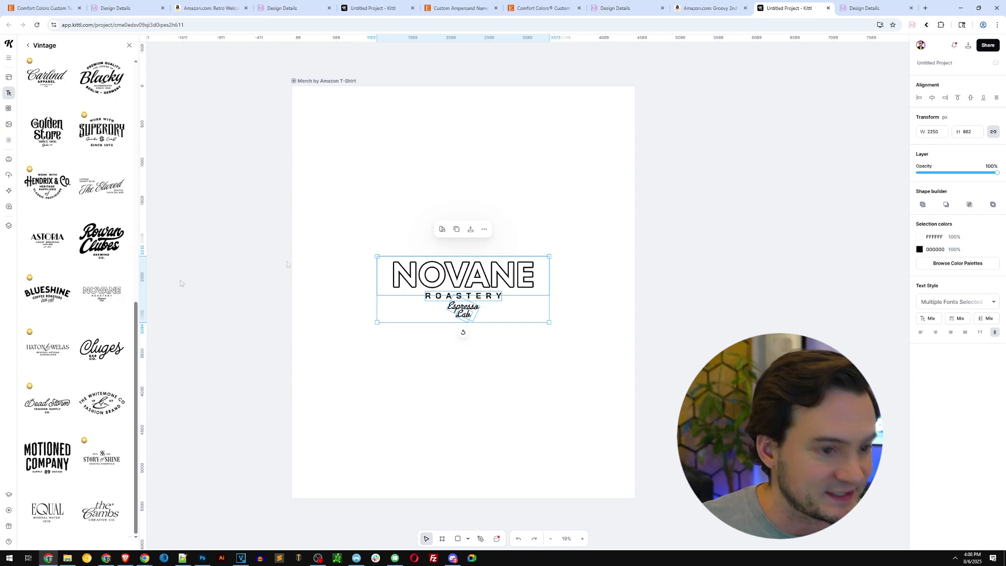
# - Delete the ROASTERY and Espresso Lab lines from the template
pyautogui.click(535, 367)
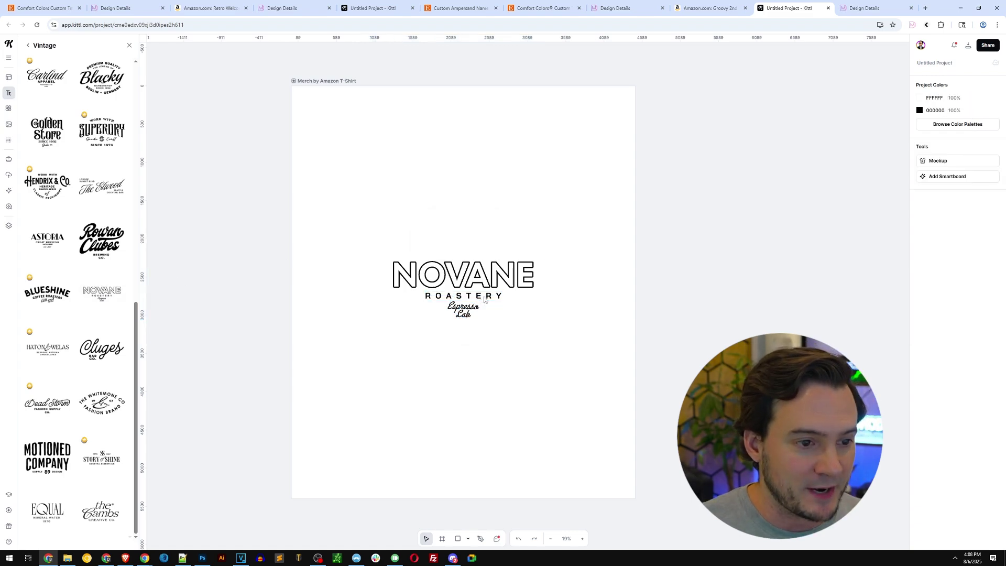
pyautogui.click(485, 299)
pyautogui.doubleClick(485, 298)
pyautogui.press('Delete')
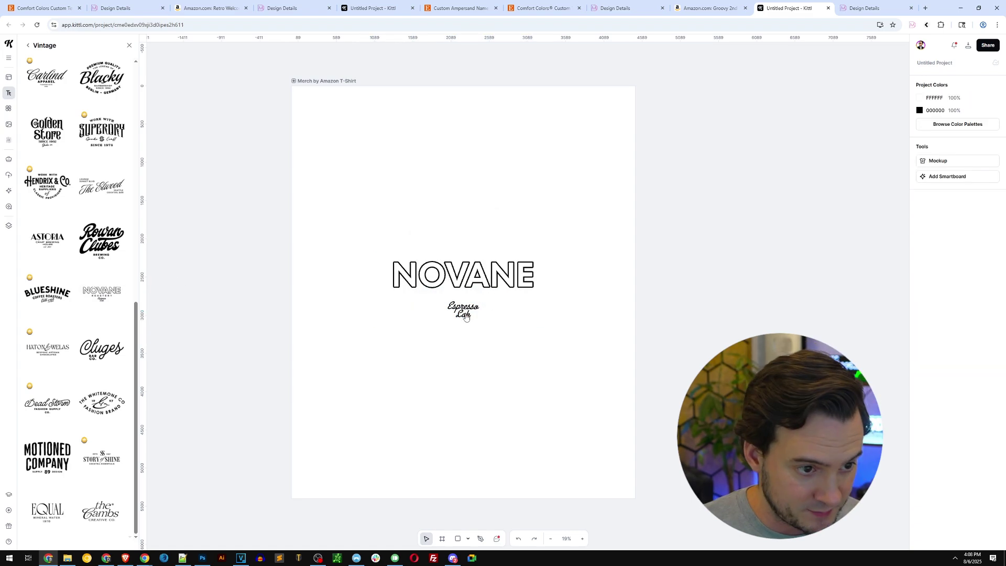
pyautogui.doubleClick(466, 315)
pyautogui.press('Delete')
# - Move NOVANE to the top and scale it to the full artboard width
pyautogui.click(499, 272)
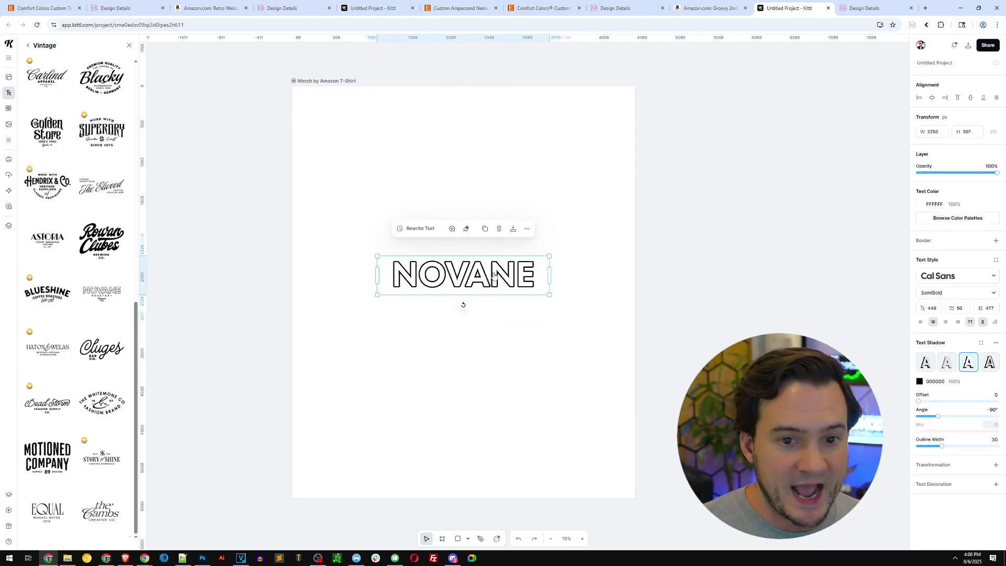
pyautogui.doubleClick(495, 275)
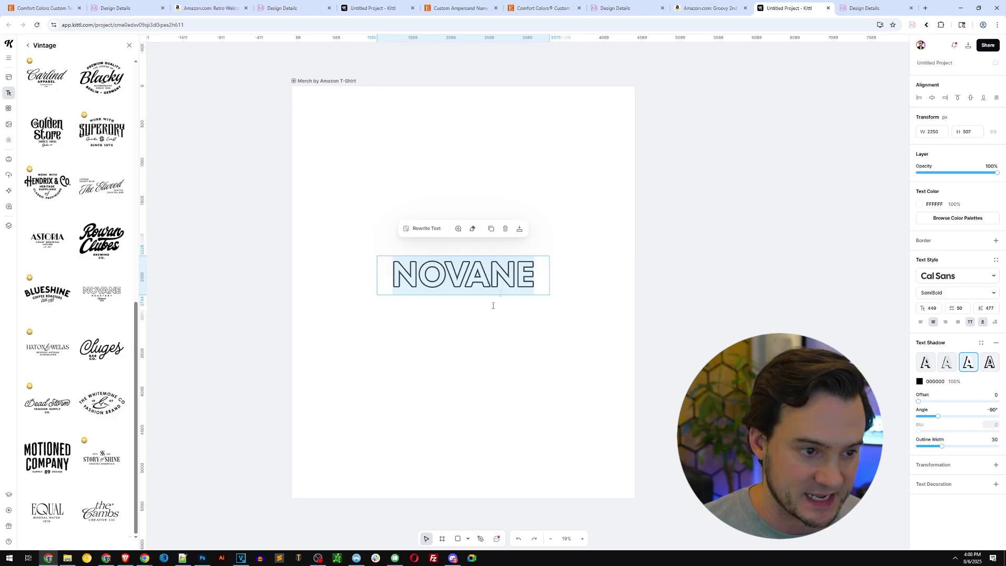
pyautogui.click(493, 305)
pyautogui.moveTo(477, 276); pyautogui.dragTo(393, 107)
pyautogui.moveTo(464, 126); pyautogui.dragTo(614, 190)
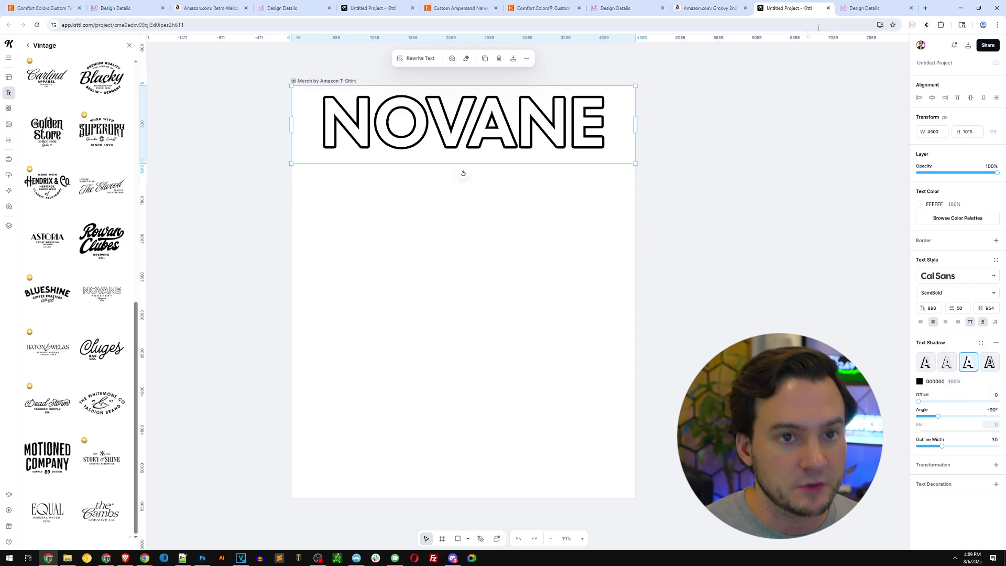
# - Snip the 2nd Grade daisy design from the Amazon page
pyautogui.click(708, 8)
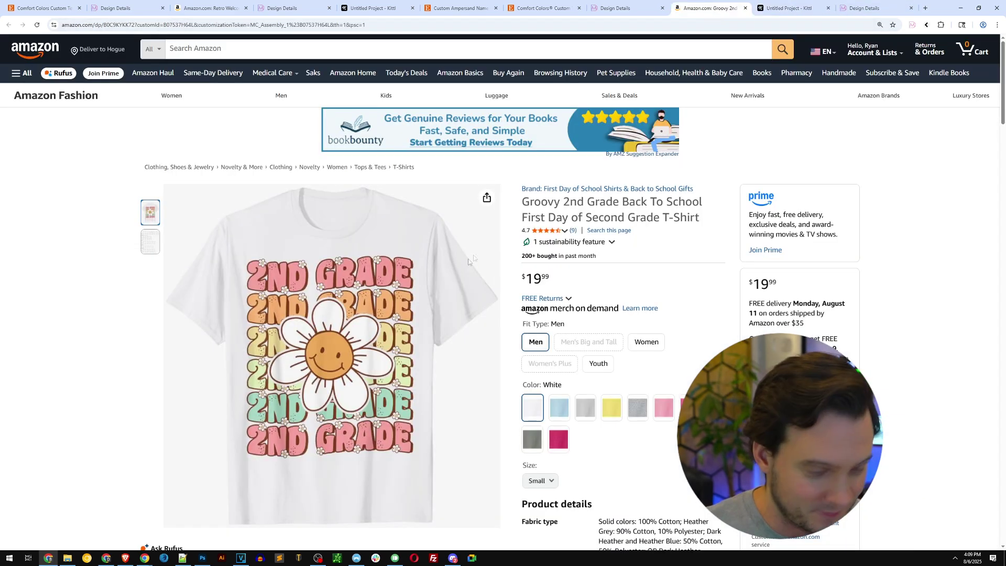
pyautogui.press('super+shift+s')
pyautogui.moveTo(245, 244); pyautogui.dragTo(420, 490)
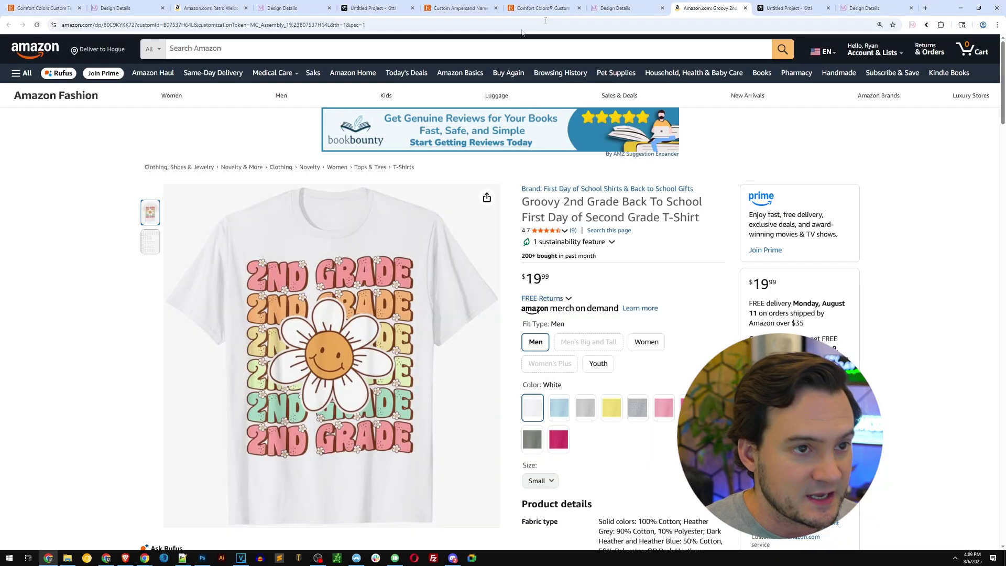
pyautogui.click(786, 8)
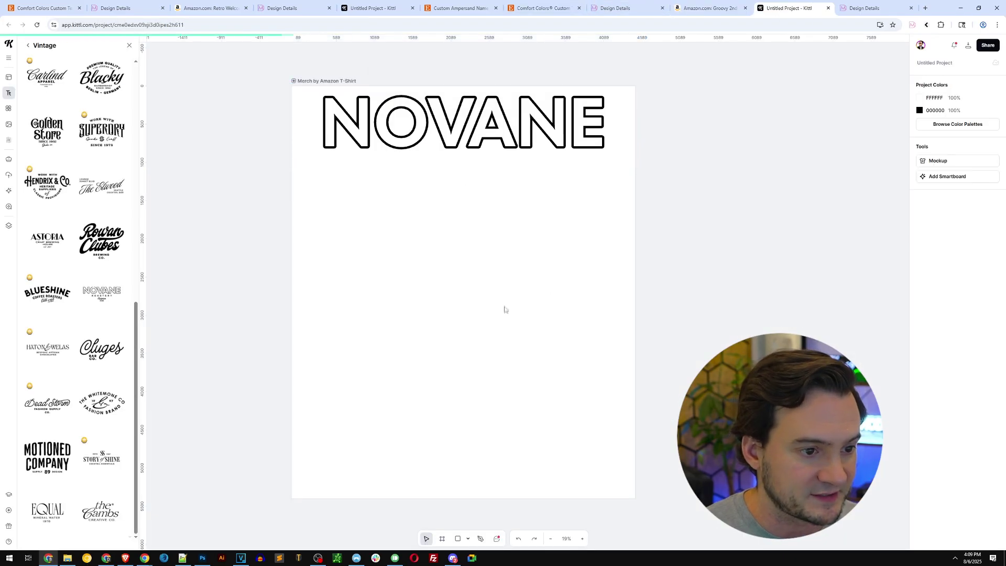
# - Paste the 2nd Grade design and eyedrop its dark brown for NOVANE's outline
pyautogui.hotkey('ctrl', 'v')
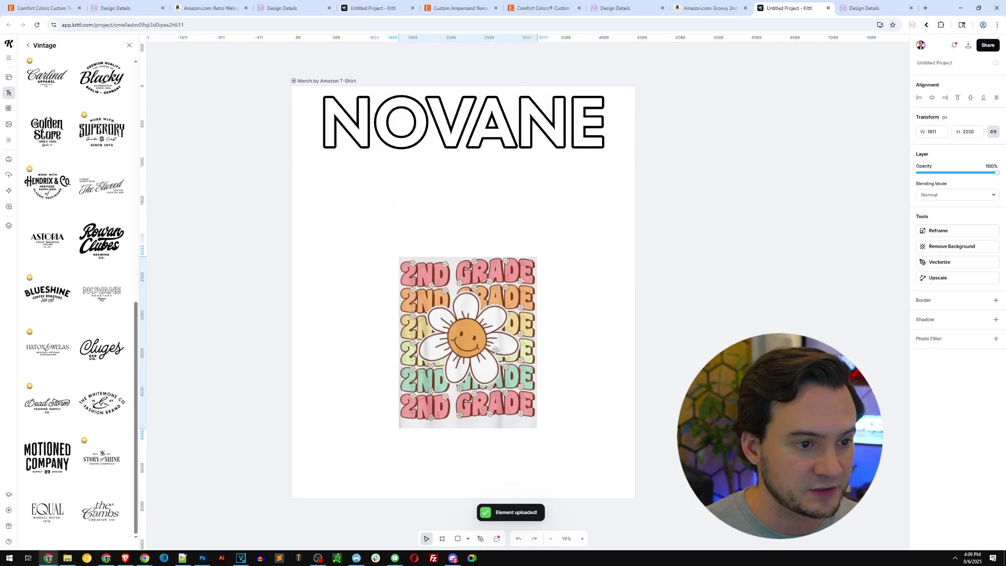
pyautogui.click(522, 125)
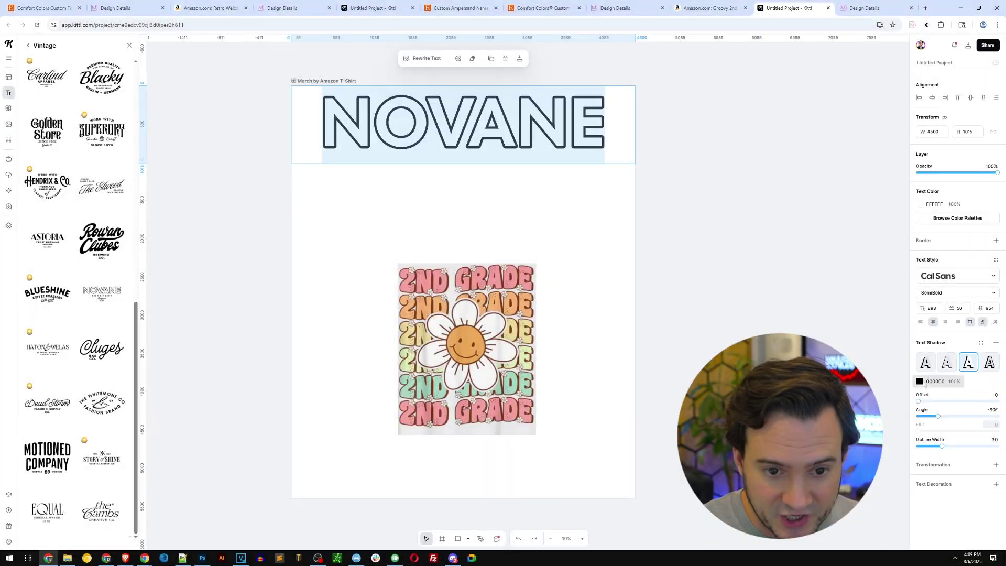
pyautogui.click(920, 382)
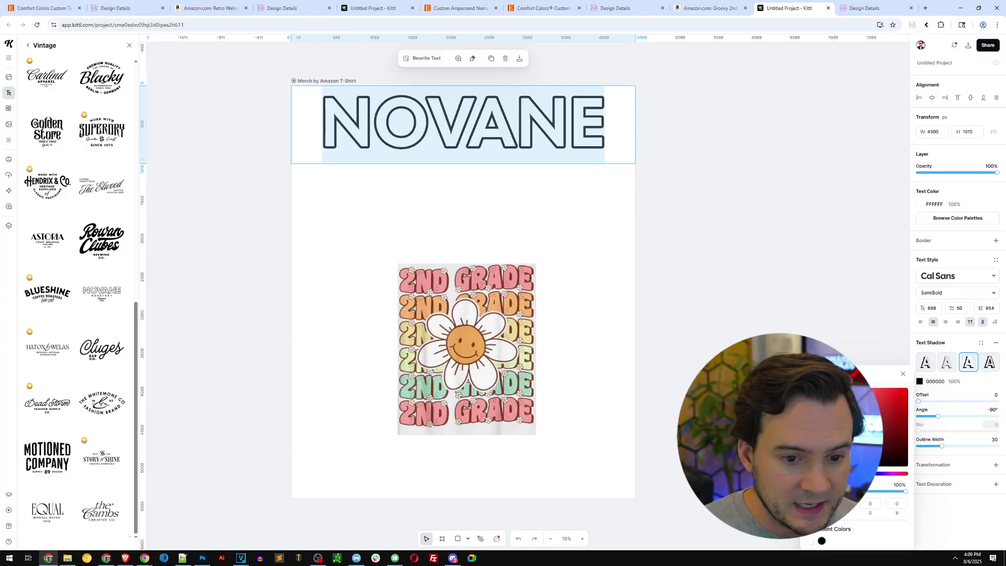
pyautogui.click(516, 284)
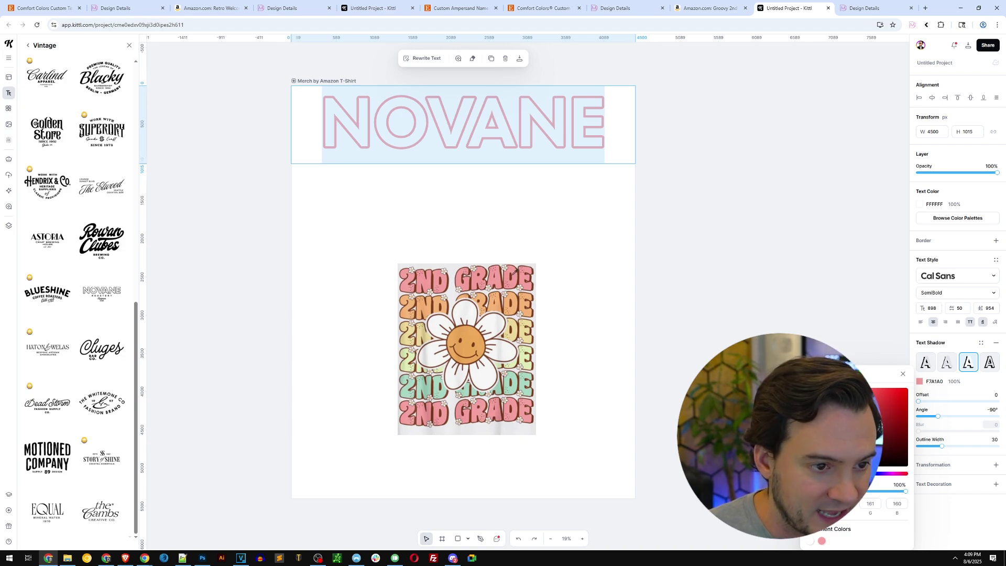
pyautogui.click(511, 277)
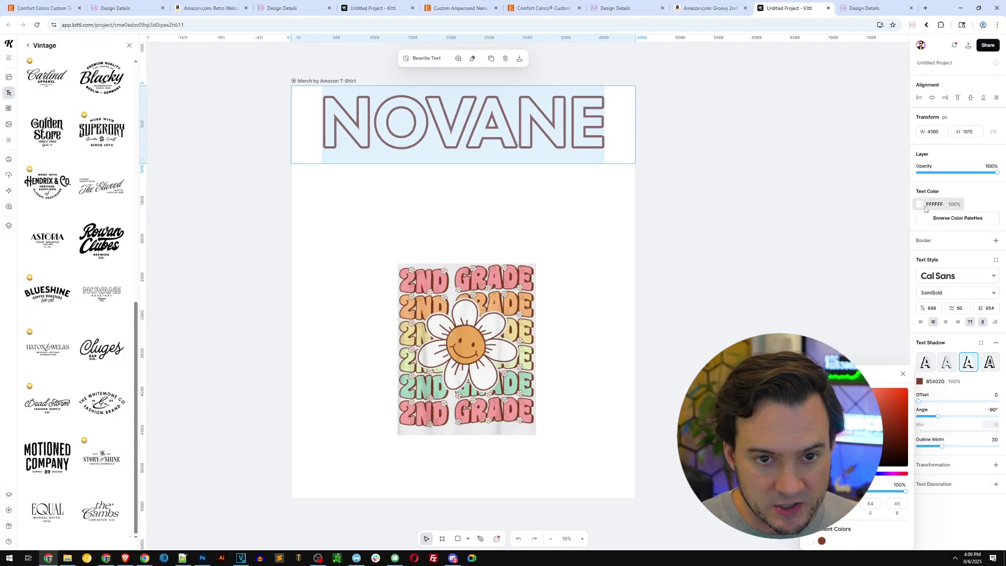
# - Eyedrop pink from the 2nd Grade image as NOVANE's fill
pyautogui.click(920, 205)
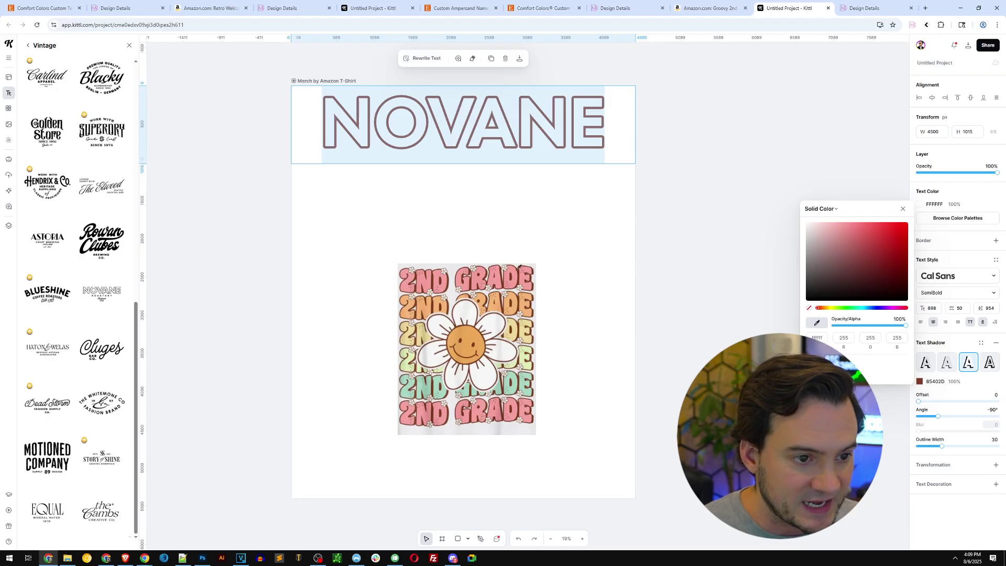
pyautogui.click(516, 274)
pyautogui.click(699, 172)
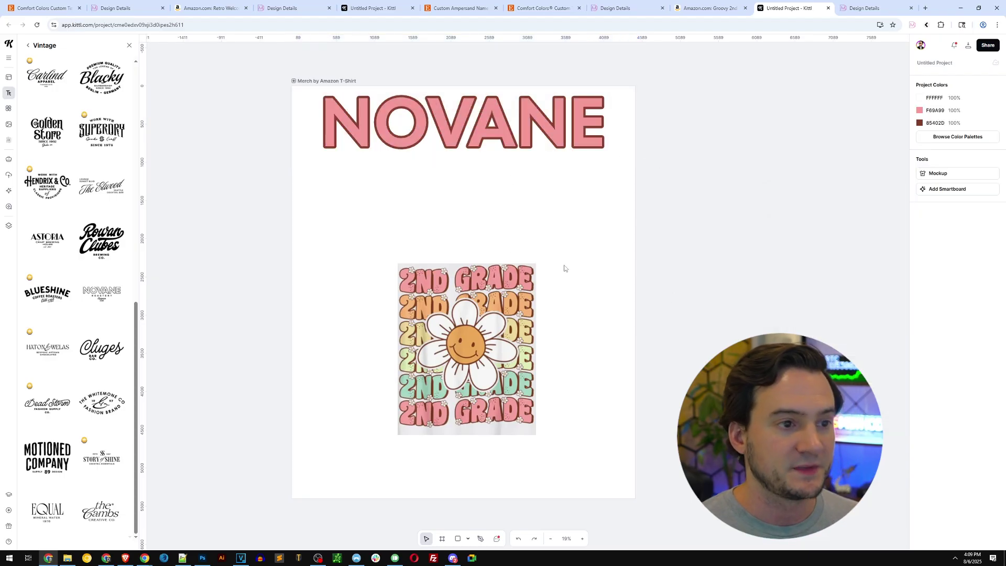
# - Duplicate NOVANE below the original and fill the copy with orange from the image
pyautogui.click(501, 145)
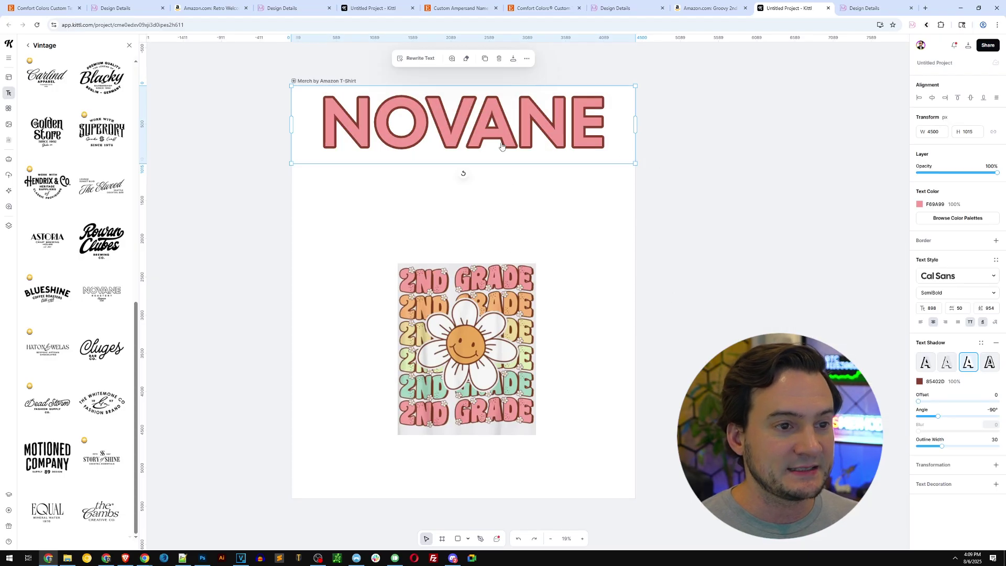
pyautogui.hotkey('ctrl', 'c')
pyautogui.hotkey('ctrl', 'v')
pyautogui.moveTo(507, 144); pyautogui.dragTo(509, 206)
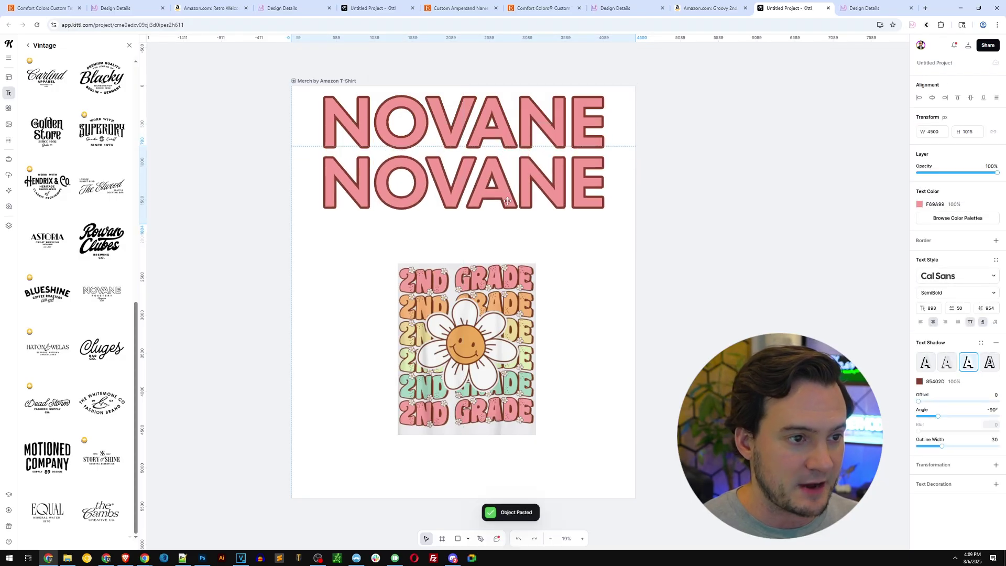
pyautogui.doubleClick(559, 196)
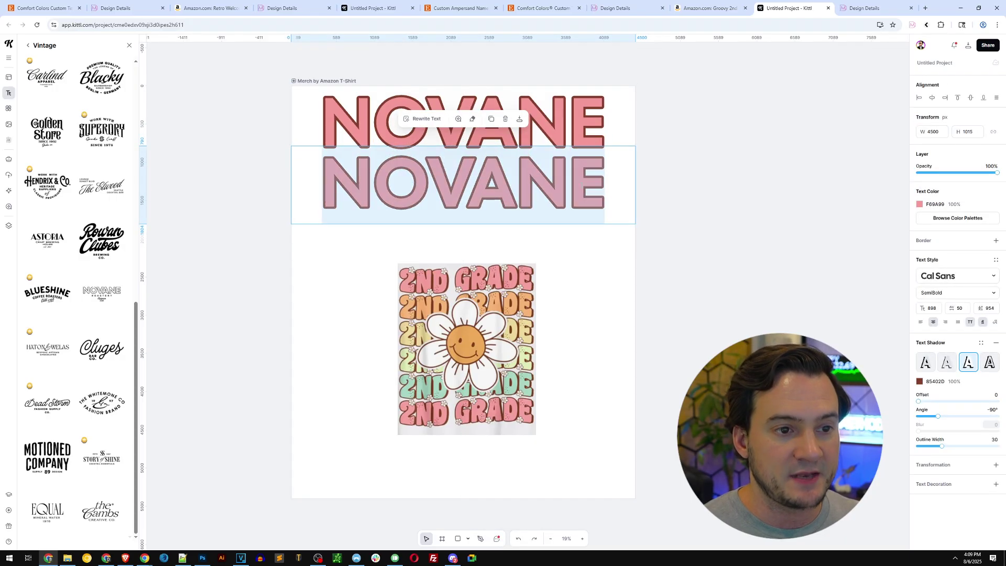
pyautogui.click(920, 204)
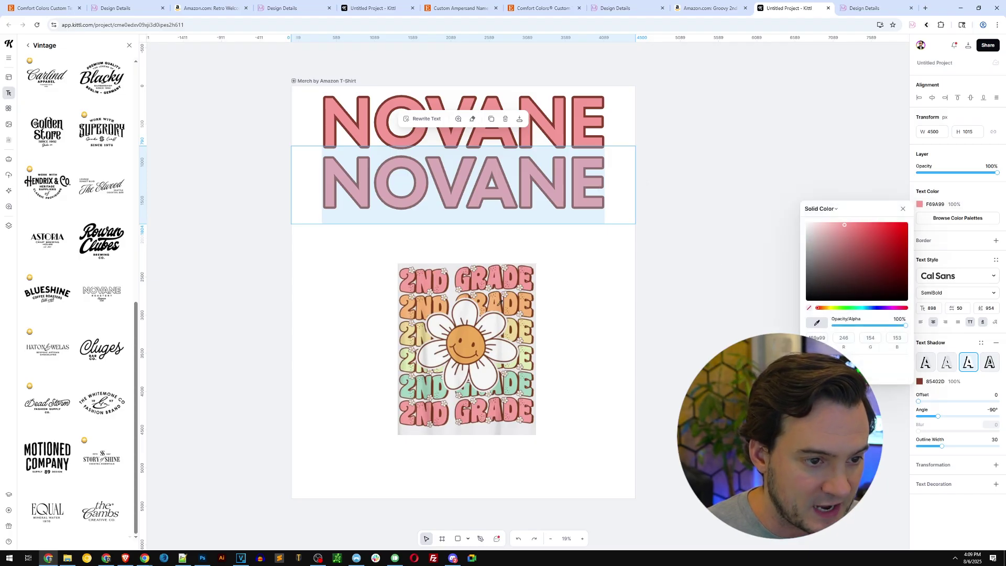
pyautogui.click(497, 309)
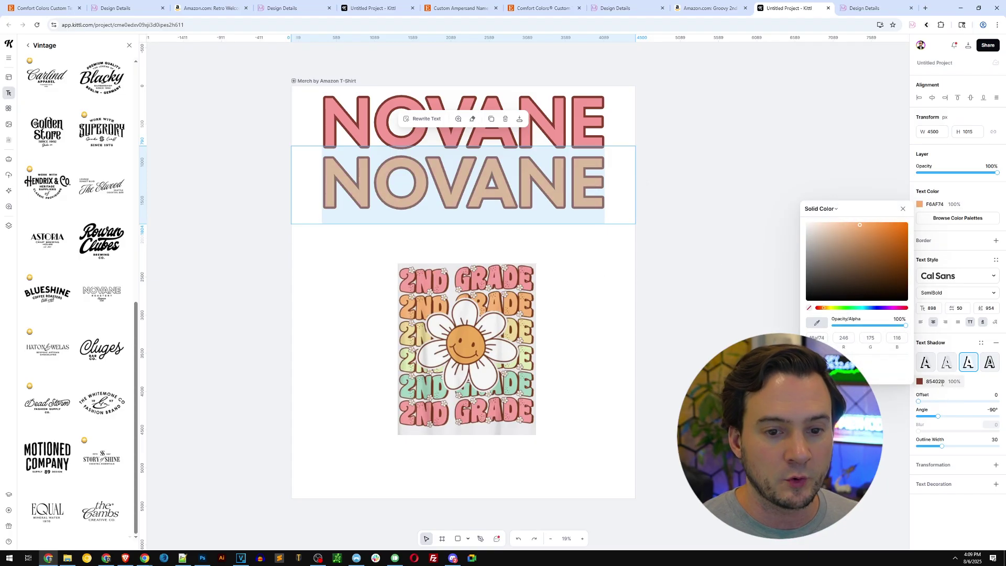
pyautogui.moveTo(942, 383); pyautogui.dragTo(923, 383)
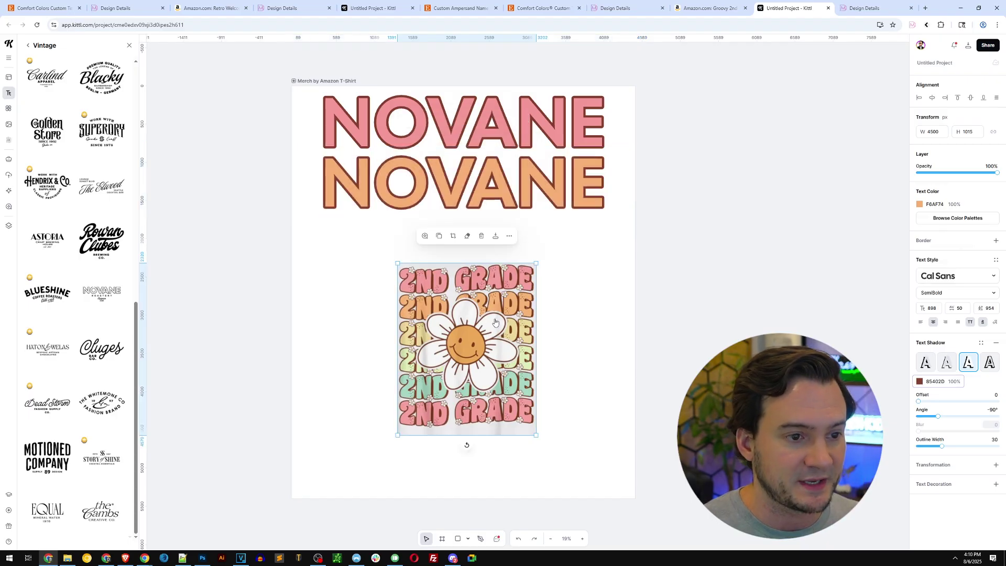
# - Add a pale yellow third NOVANE row and paste another copy of it
pyautogui.moveTo(470, 319); pyautogui.dragTo(474, 349)
pyautogui.click(517, 227)
pyautogui.hotkey('ctrl', 'c')
pyautogui.hotkey('ctrl', 'v')
pyautogui.moveTo(511, 194); pyautogui.dragTo(511, 253)
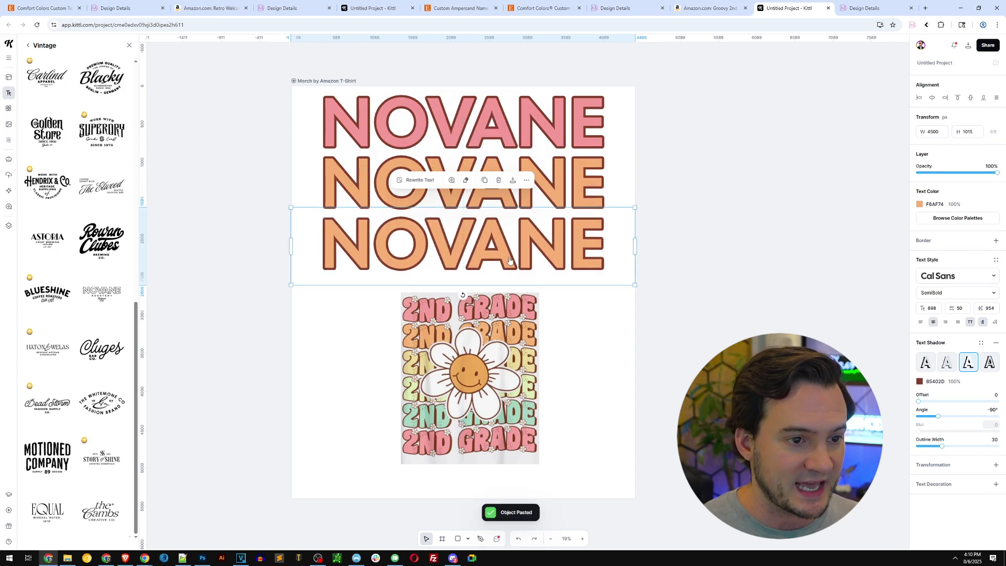
pyautogui.doubleClick(511, 253)
pyautogui.click(920, 205)
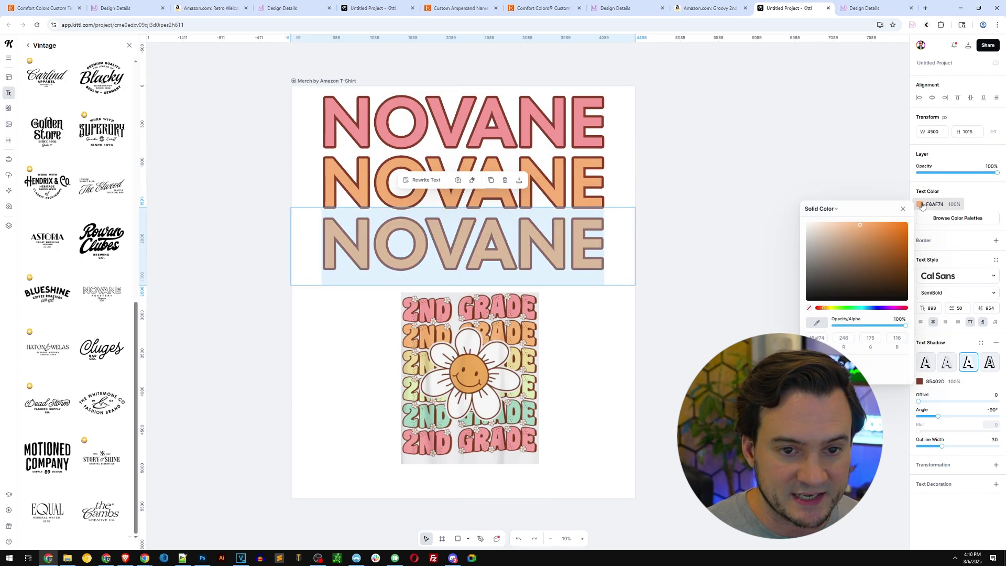
pyautogui.click(519, 360)
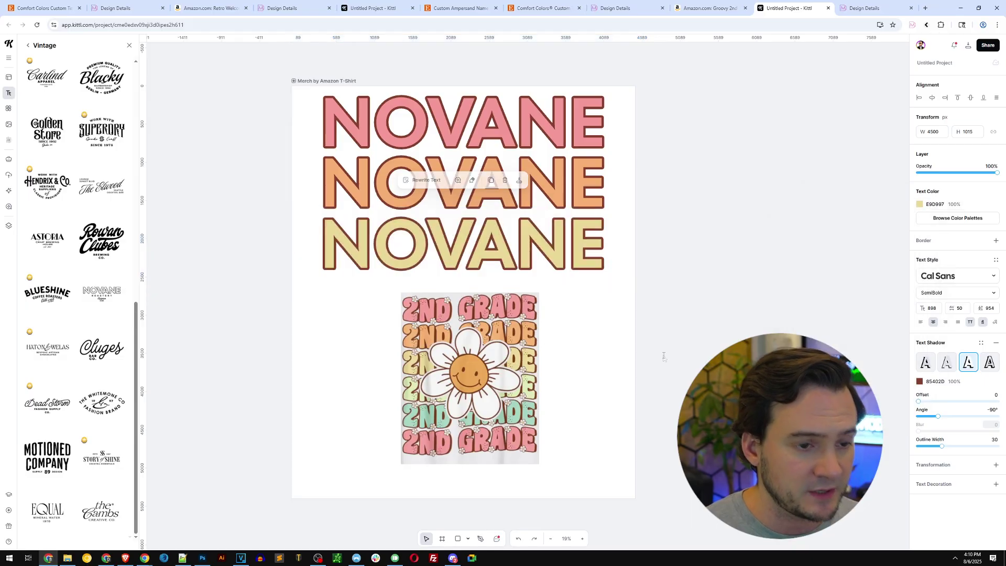
pyautogui.moveTo(518, 360); pyautogui.dragTo(512, 416)
pyautogui.click(518, 270)
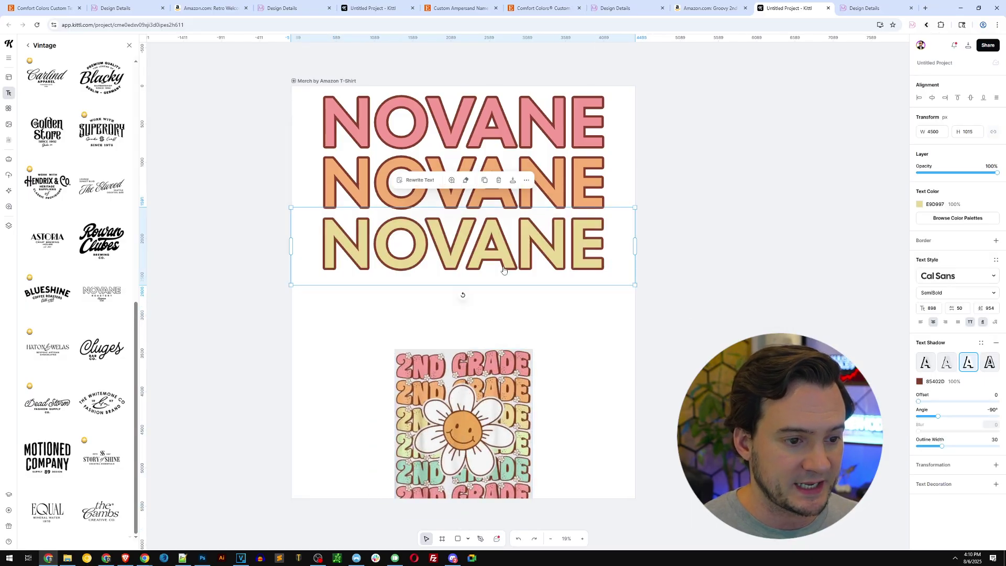
pyautogui.hotkey('ctrl', 'c')
pyautogui.hotkey('ctrl', 'v')
# - Place the fourth NOVANE row and fill it pale green
pyautogui.moveTo(505, 262); pyautogui.dragTo(504, 314)
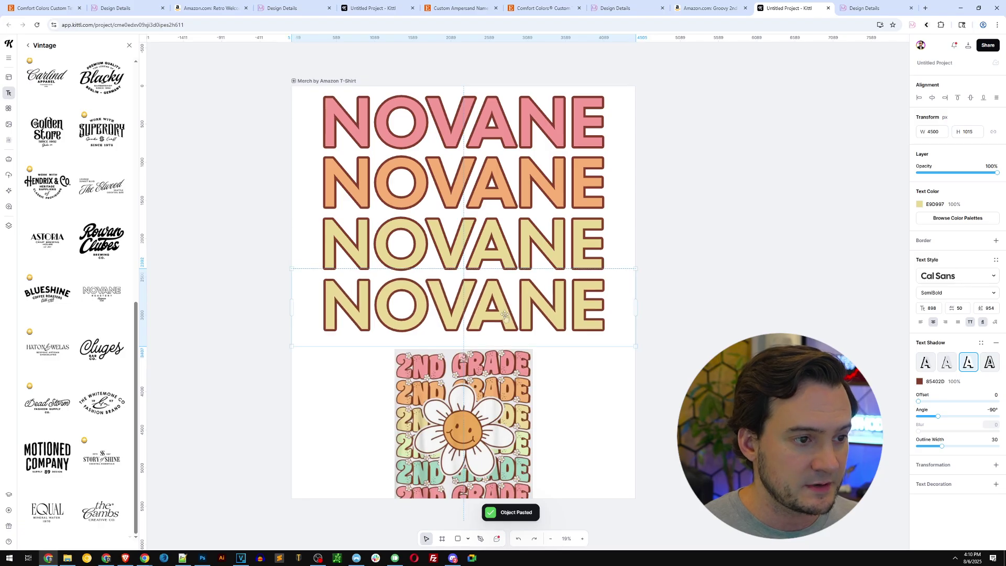
pyautogui.click(920, 203)
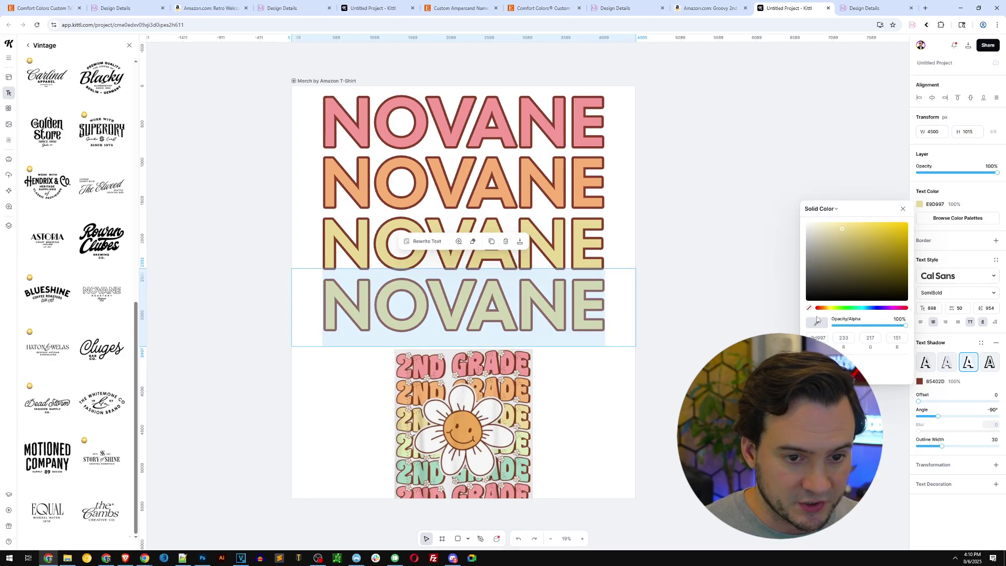
pyautogui.click(834, 308)
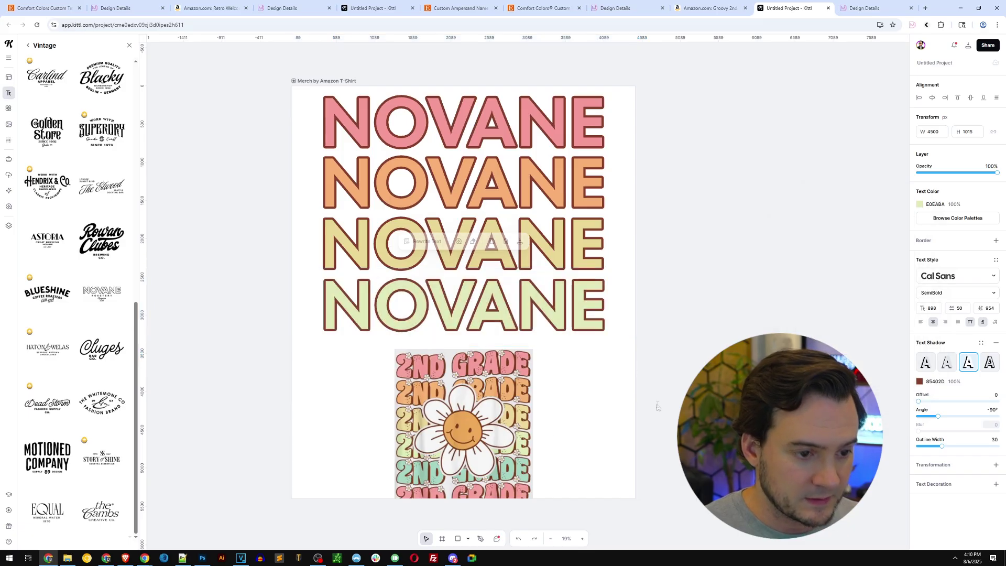
pyautogui.moveTo(463, 420); pyautogui.dragTo(418, 177)
# - Add a fifth NOVANE row filled mint from the reference image
pyautogui.click(569, 329)
pyautogui.hotkey('ctrl', 'c')
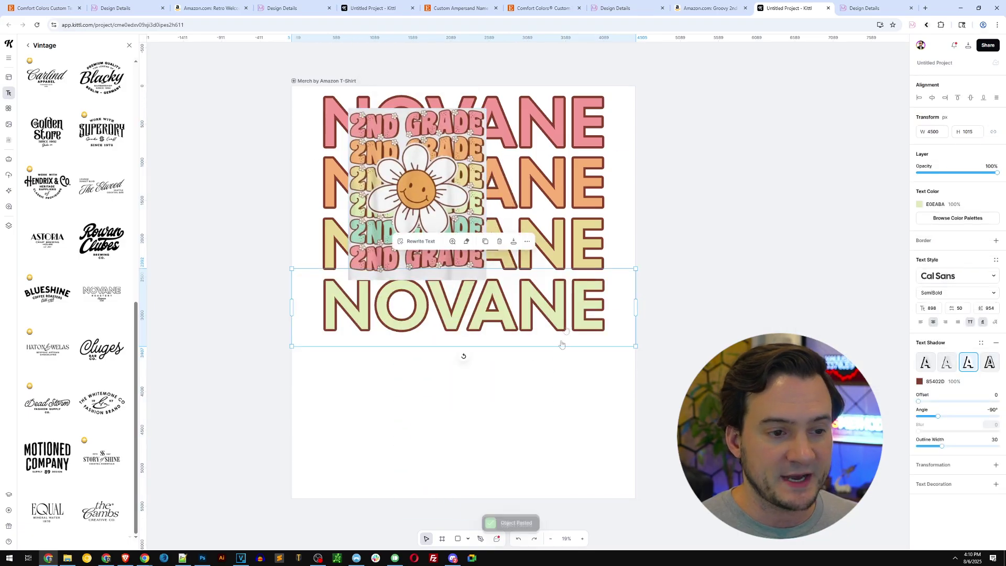
pyautogui.hotkey('ctrl', 'v')
pyautogui.moveTo(549, 310); pyautogui.dragTo(551, 376)
pyautogui.doubleClick(575, 364)
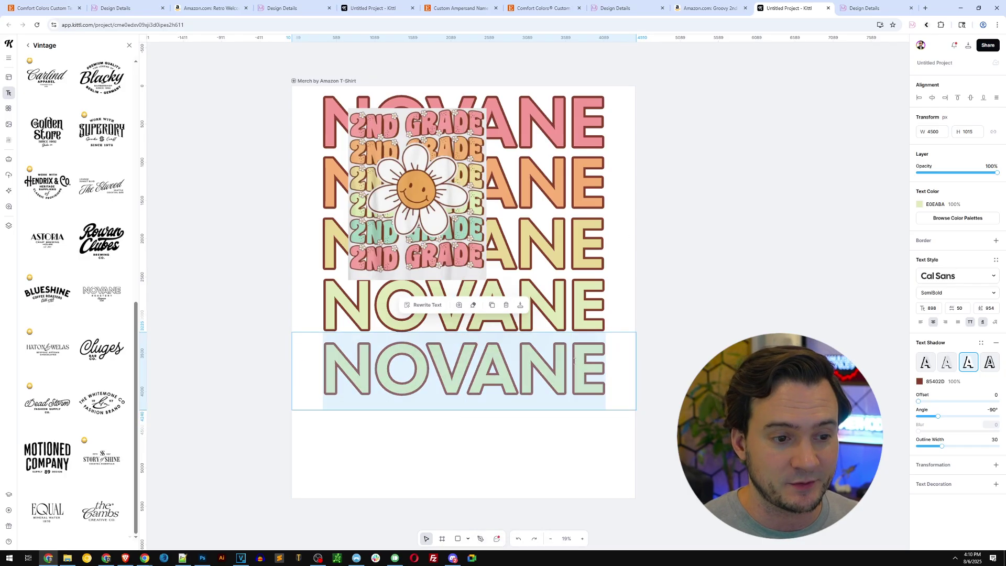
pyautogui.click(919, 204)
pyautogui.click(817, 322)
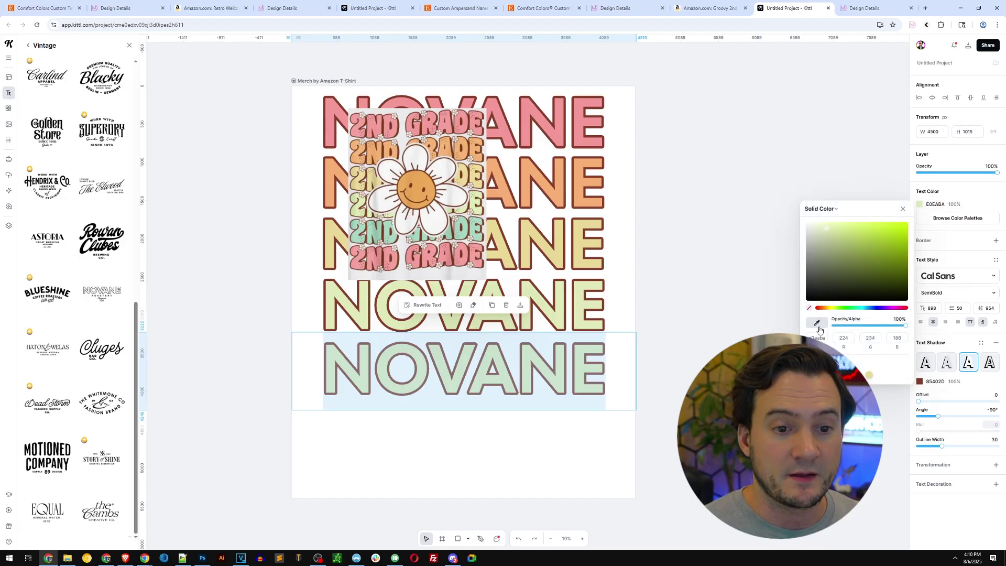
pyautogui.click(466, 231)
# - Add a sixth NOVANE row at the bottom filled pink
pyautogui.click(545, 441)
pyautogui.hotkey('ctrl', 'v')
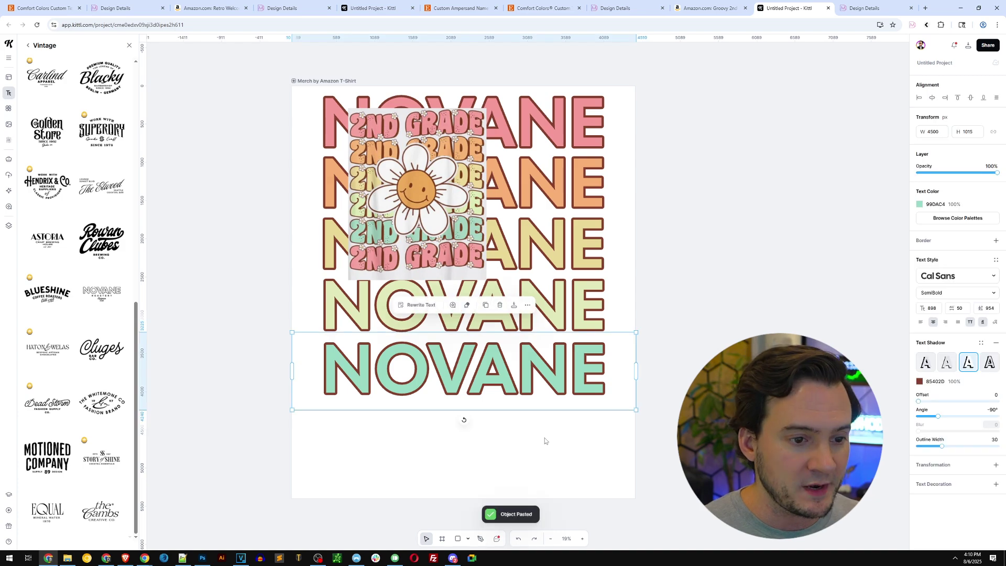
pyautogui.moveTo(573, 365); pyautogui.dragTo(577, 416)
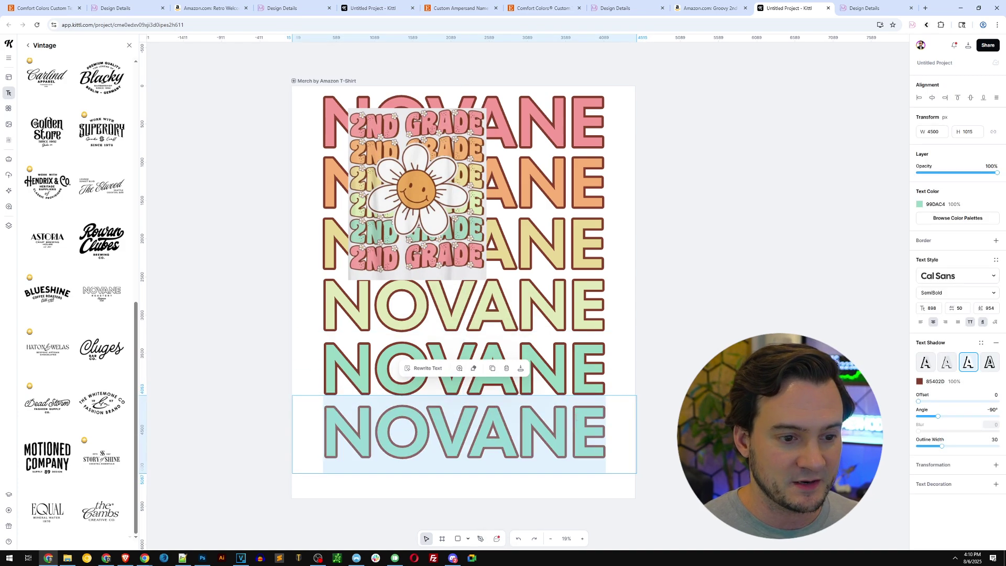
pyautogui.click(920, 204)
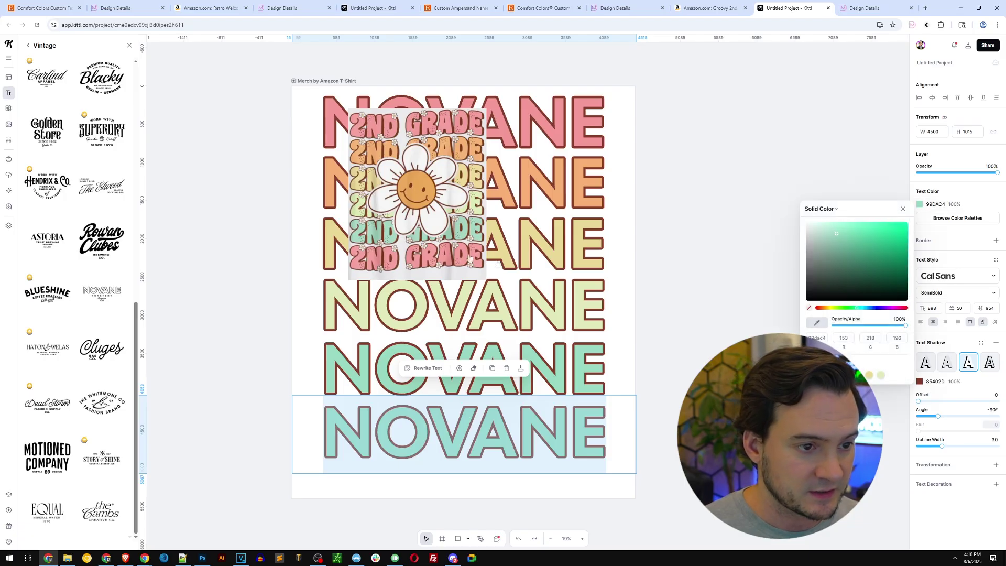
pyautogui.click(479, 138)
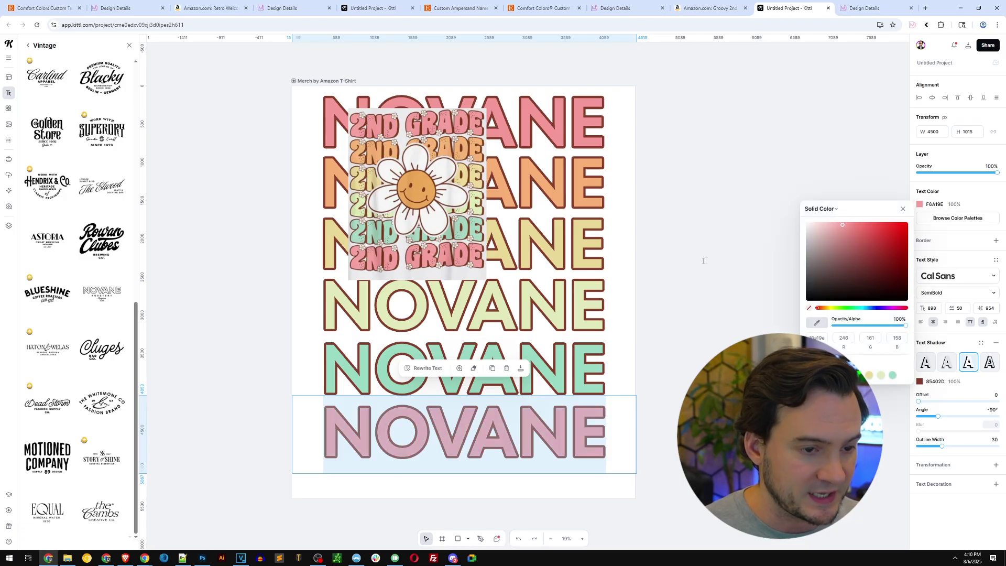
pyautogui.press('Escape')
# - Delete the 2ND GRADE reference image
pyautogui.click(478, 159)
pyautogui.press('Delete')
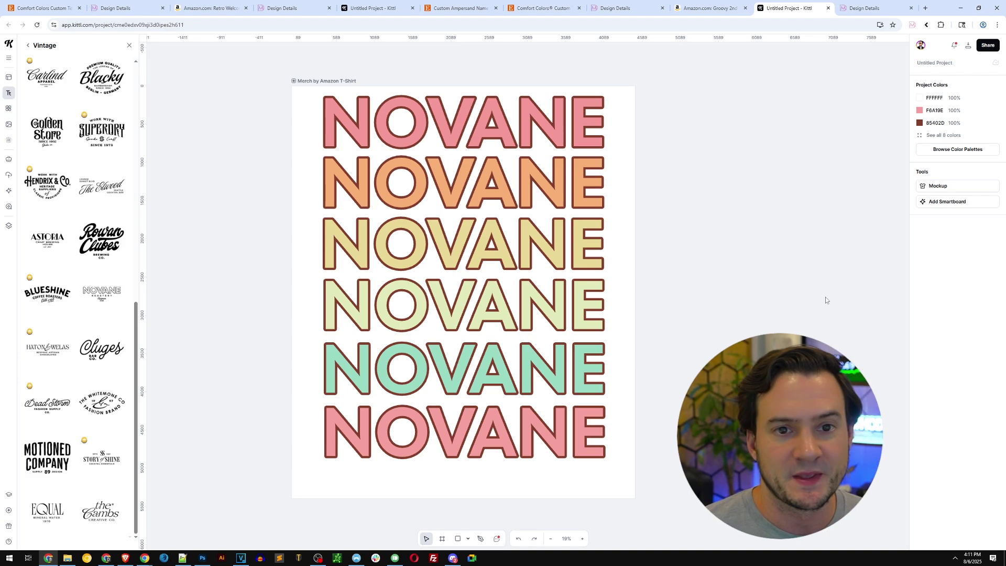
pyautogui.press('Print')
# - Try the Red Autumn, Ocean Blue, Candy Shop and Deep Wood palettes on the NOVANE rows
pyautogui.moveTo(910, 77); pyautogui.dragTo(1001, 165)
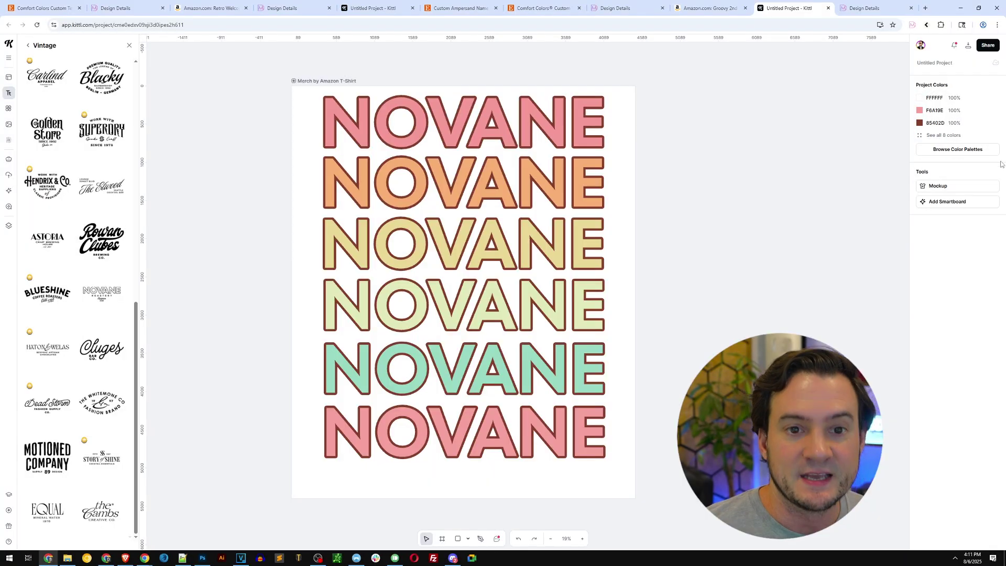
pyautogui.click(963, 151)
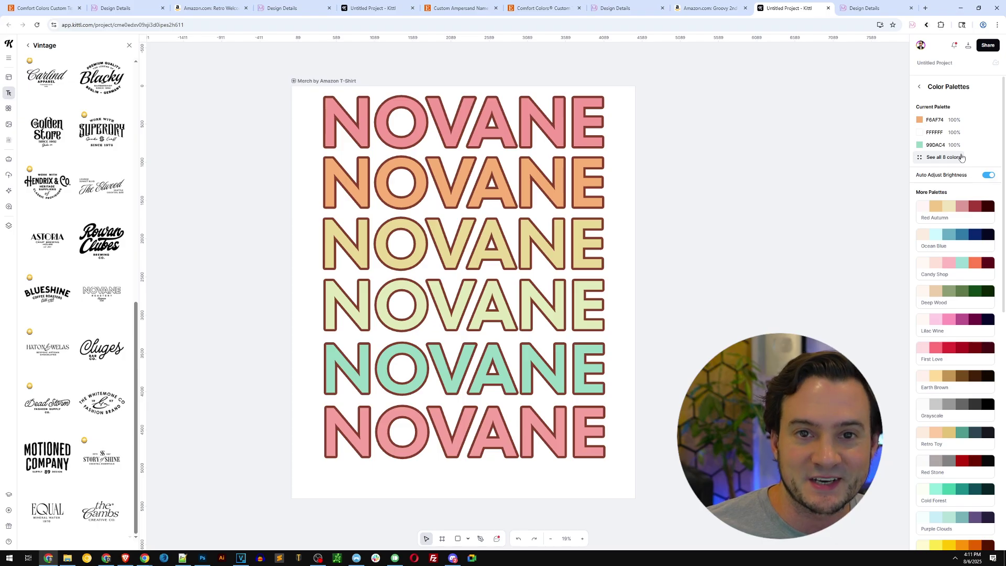
pyautogui.click(937, 206)
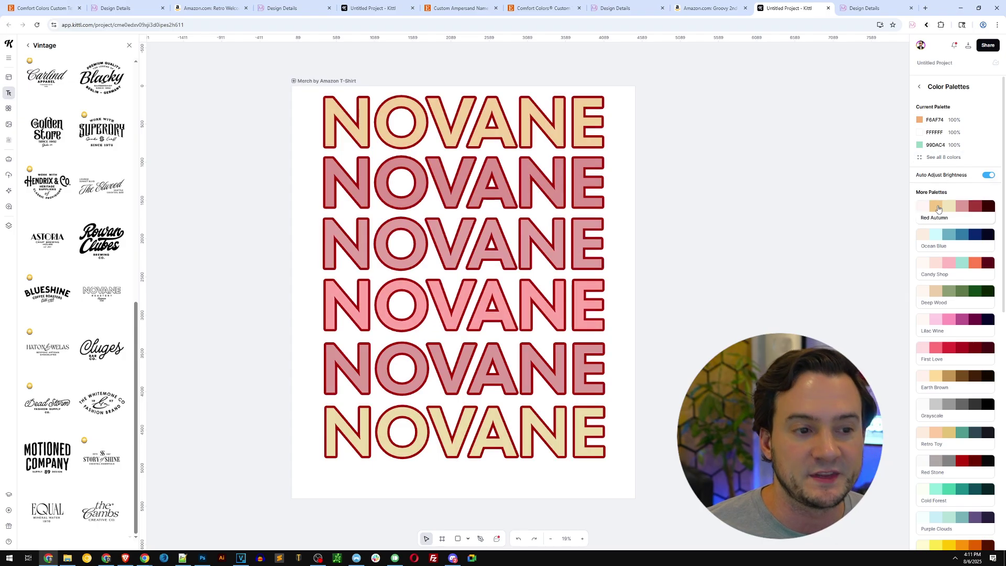
pyautogui.click(937, 206)
pyautogui.click(937, 235)
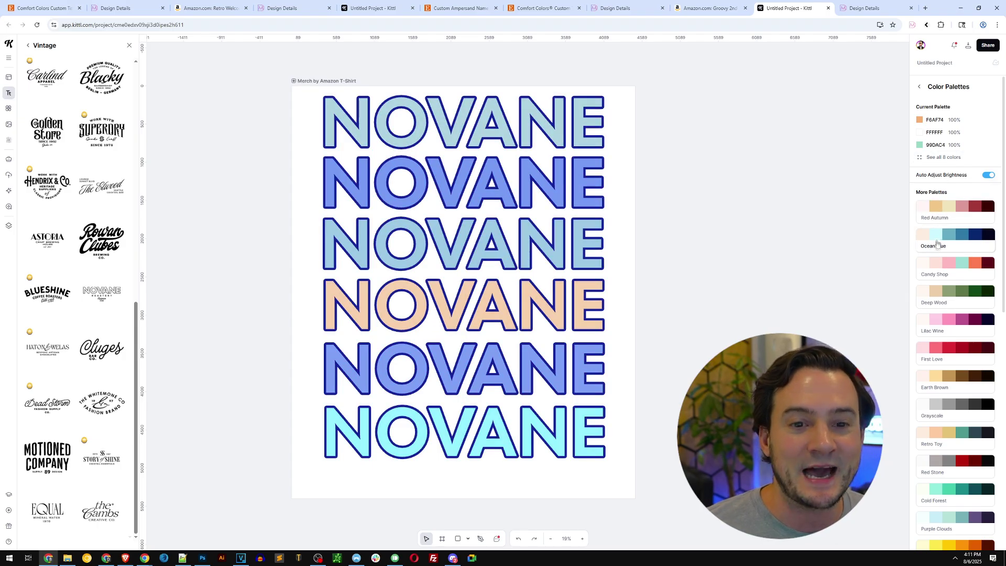
pyautogui.click(937, 275)
pyautogui.click(937, 294)
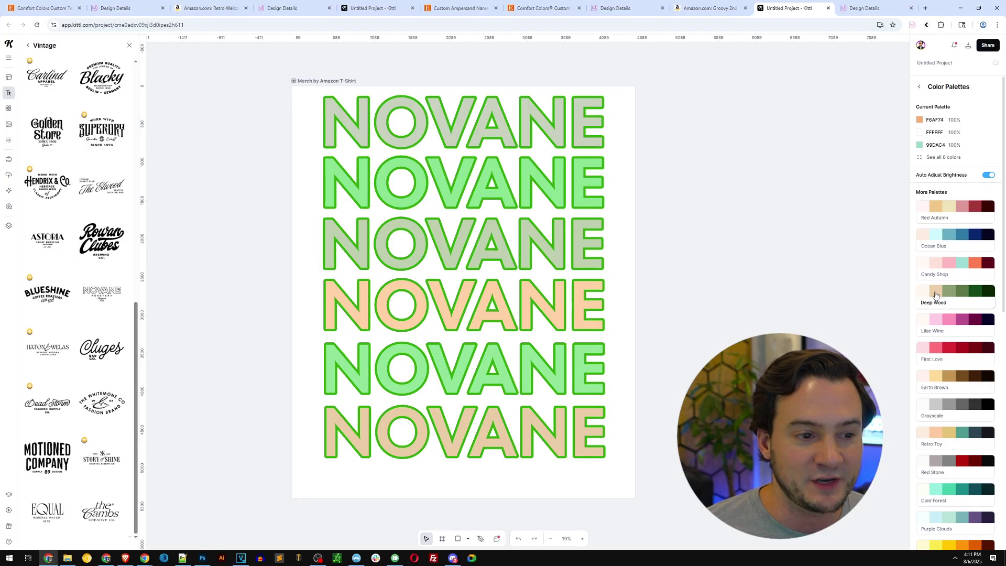
# - Compare First Love against Earth Brown and settle on the Earth Brown tones
pyautogui.click(936, 321)
pyautogui.click(936, 348)
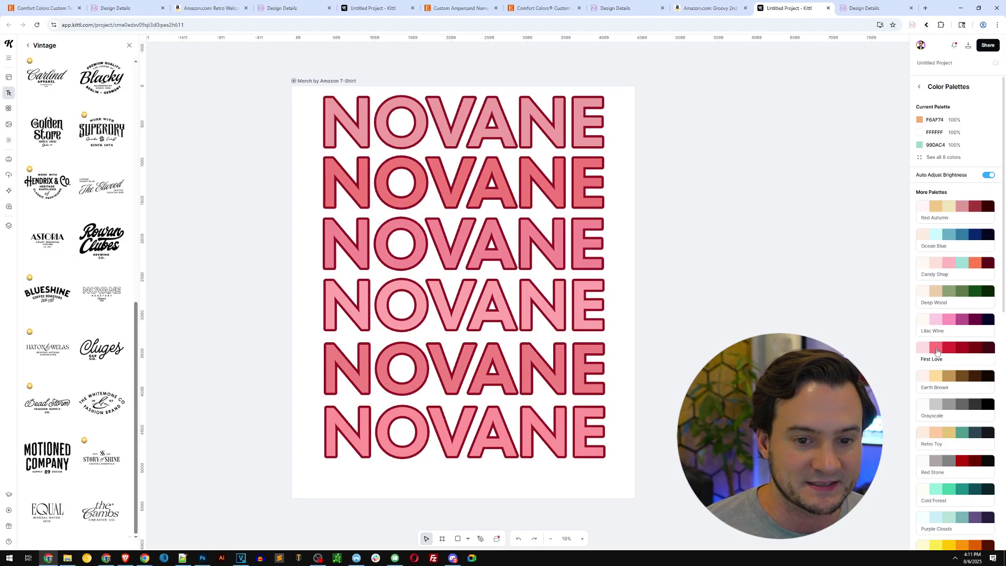
pyautogui.click(936, 377)
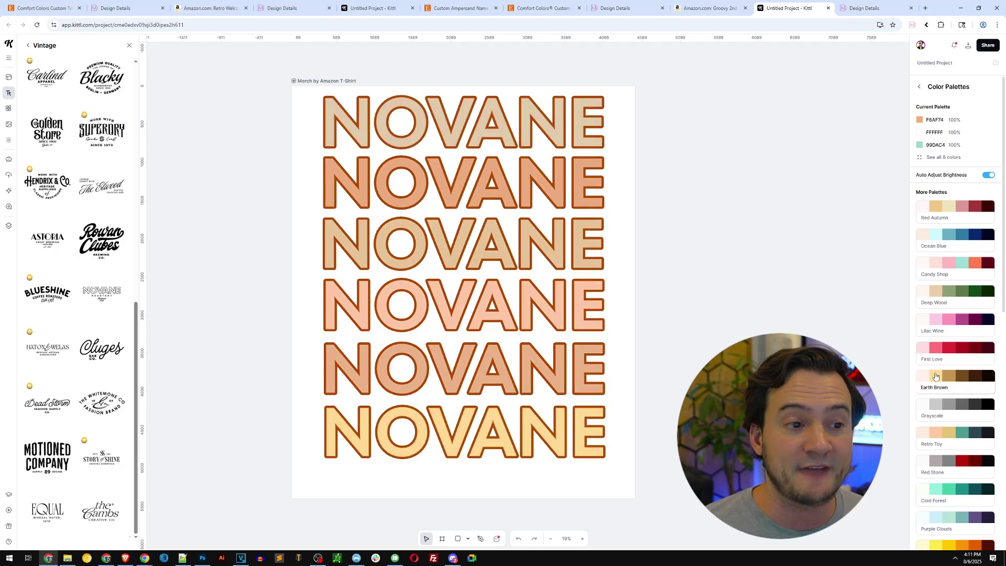
pyautogui.click(933, 358)
pyautogui.click(936, 377)
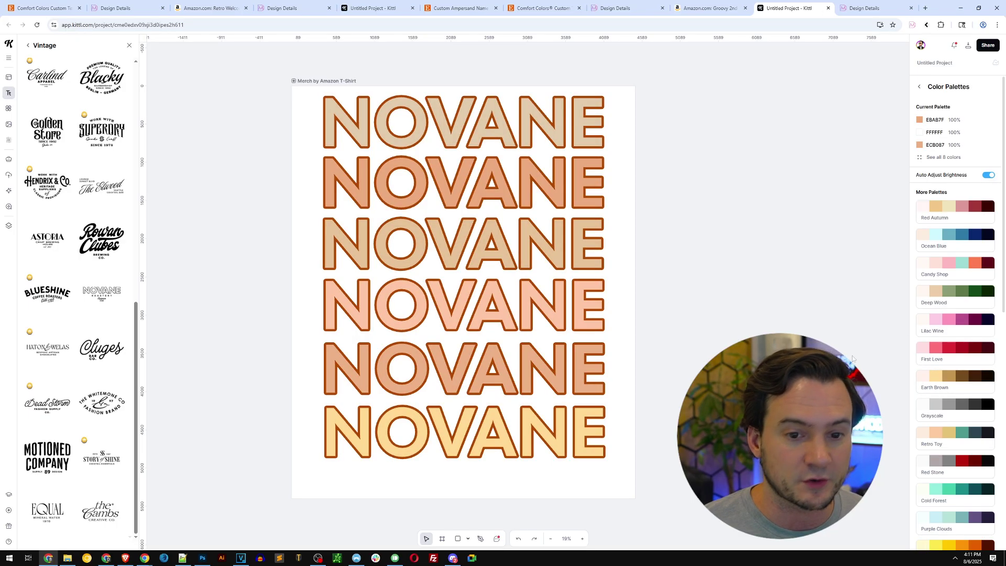
pyautogui.scroll(-3, 462, 283)
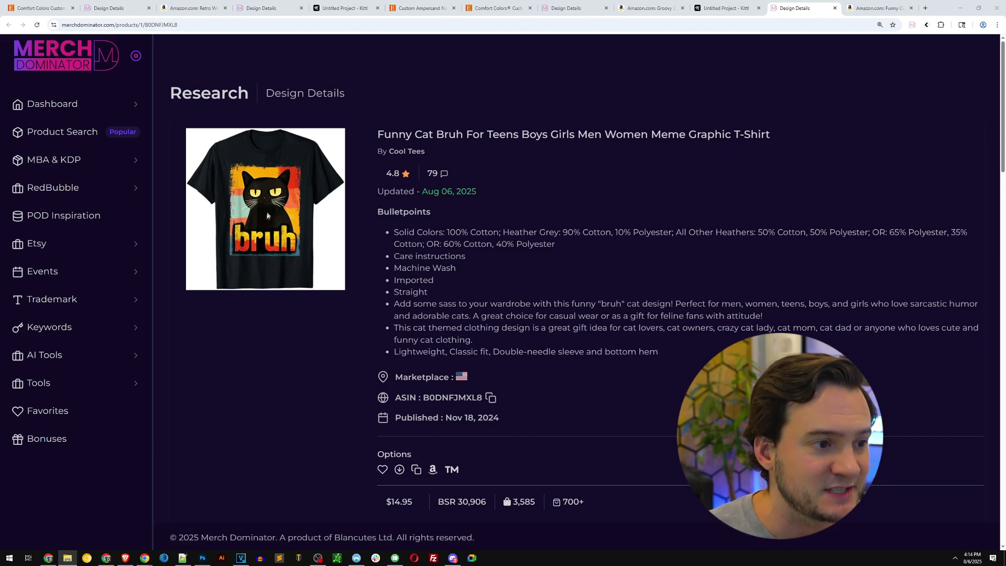
# - Highlight '700+ bought in past month' on the Amazon cat shirt listing, then return to Kittl
pyautogui.hotkey('ctrl', 'Tab')
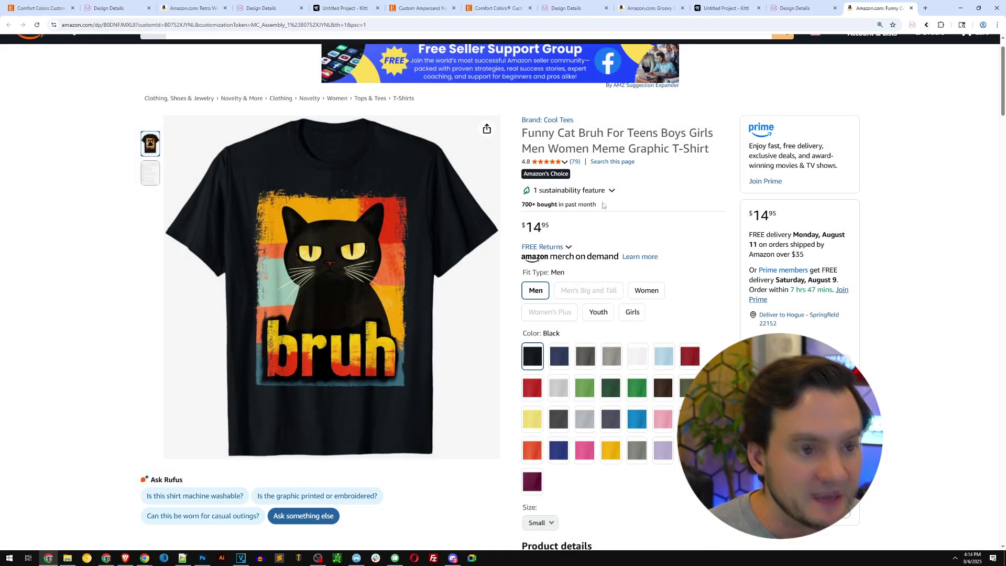
pyautogui.moveTo(602, 205); pyautogui.dragTo(515, 210)
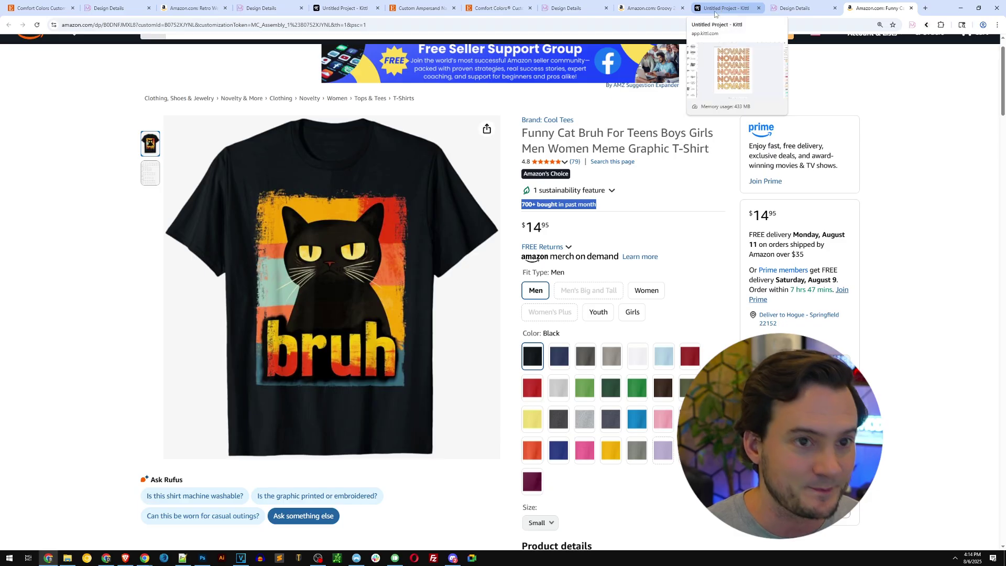
pyautogui.click(714, 16)
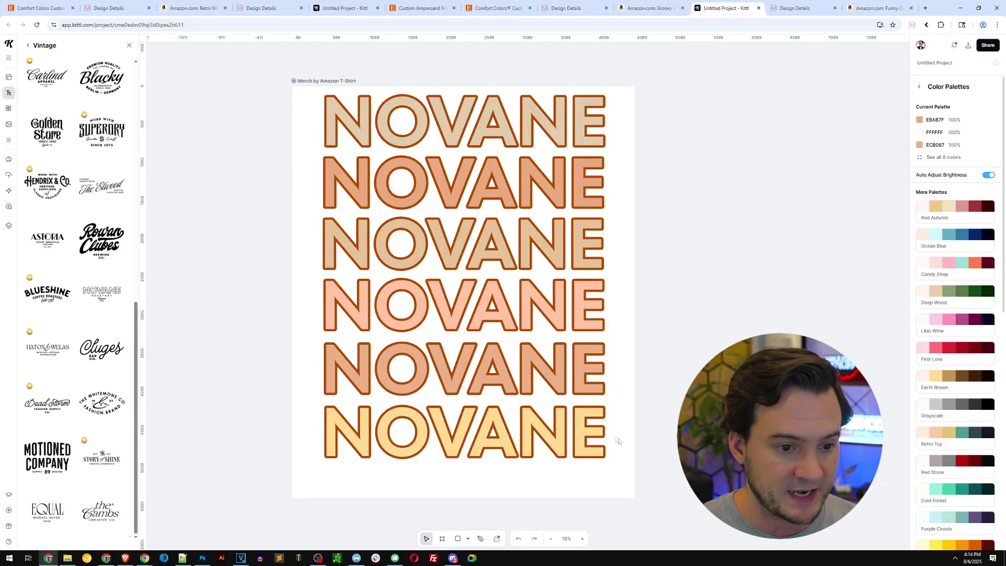
# - Delete the lower five NOVANE rows and move the remaining row to the artboard centre
pyautogui.moveTo(618, 478); pyautogui.dragTo(440, 152)
pyautogui.press('Delete')
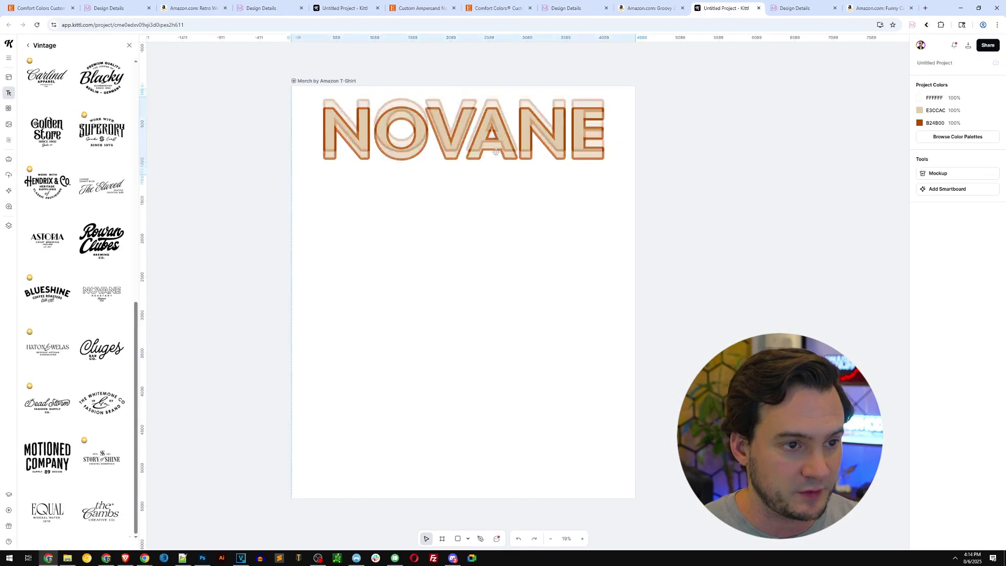
pyautogui.moveTo(499, 128); pyautogui.dragTo(497, 274)
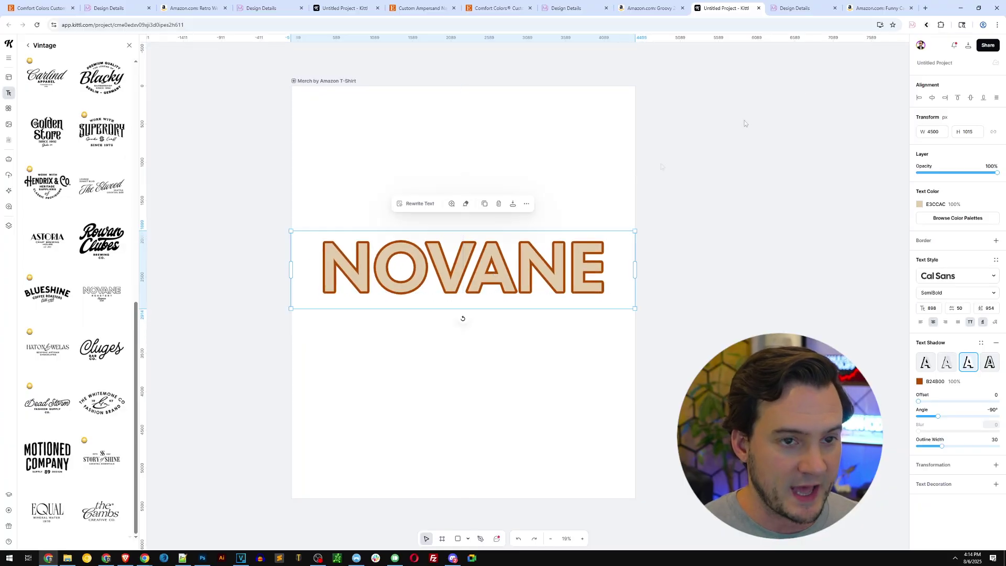
# - Paste the captured bruh cat image below NOVANE and shift NOVANE up above it
pyautogui.click(874, 12)
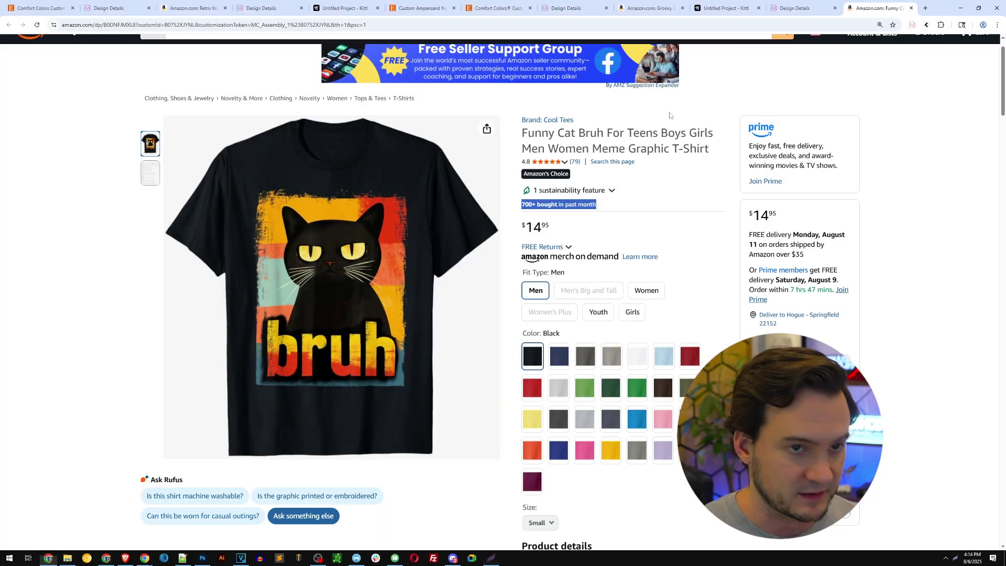
pyautogui.click(800, 15)
pyautogui.click(731, 16)
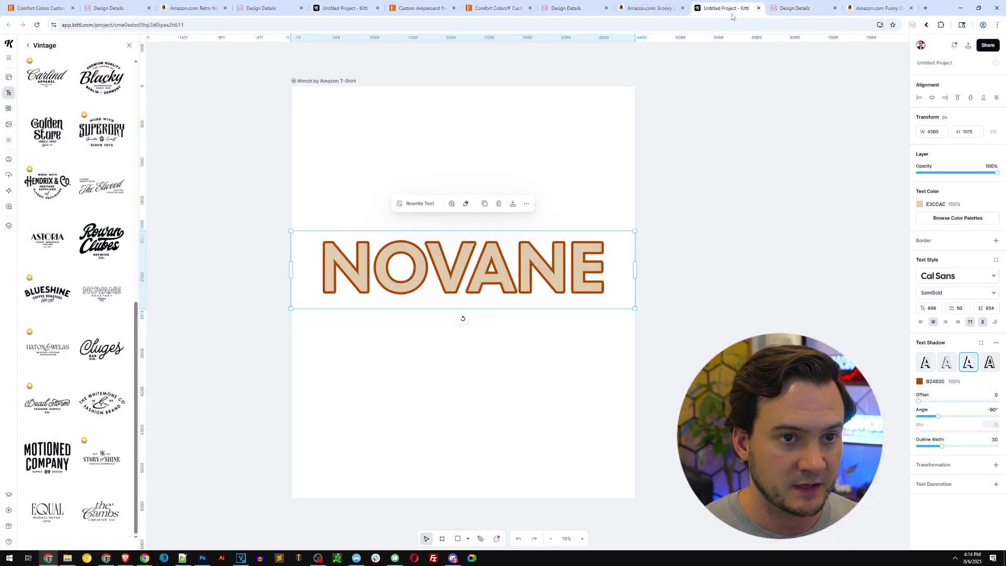
pyautogui.hotkey('ctrl', 'v')
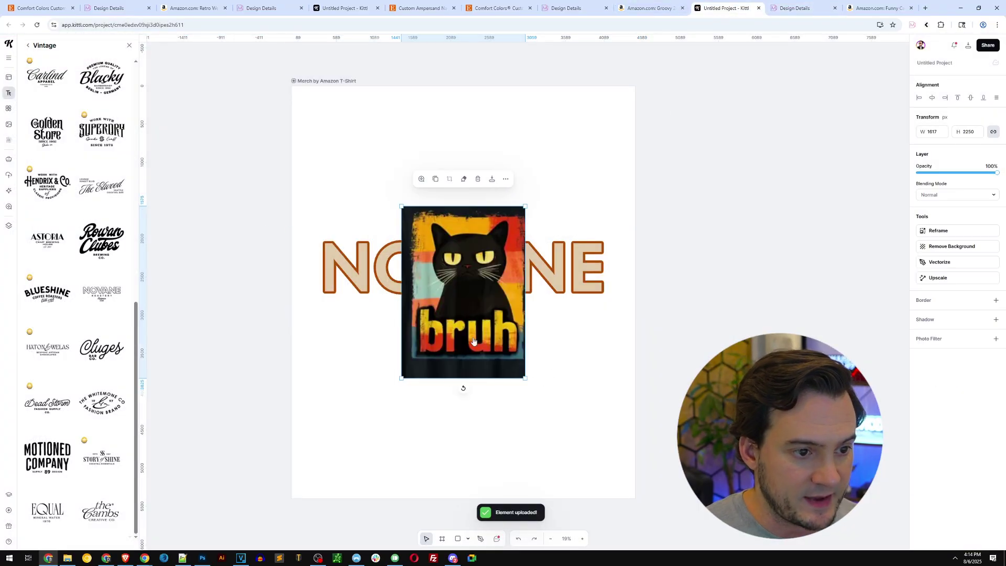
pyautogui.moveTo(477, 441); pyautogui.dragTo(467, 446)
pyautogui.moveTo(535, 278); pyautogui.dragTo(537, 249)
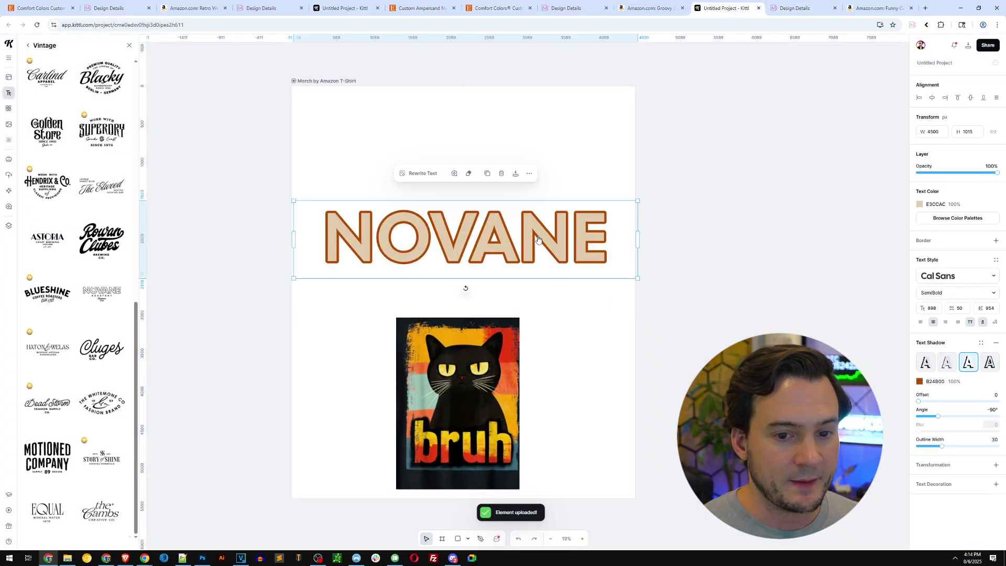
# - Remove NOVANE's text shadow and add a split decoration in yellow E5B502 sampled from the image
pyautogui.click(996, 345)
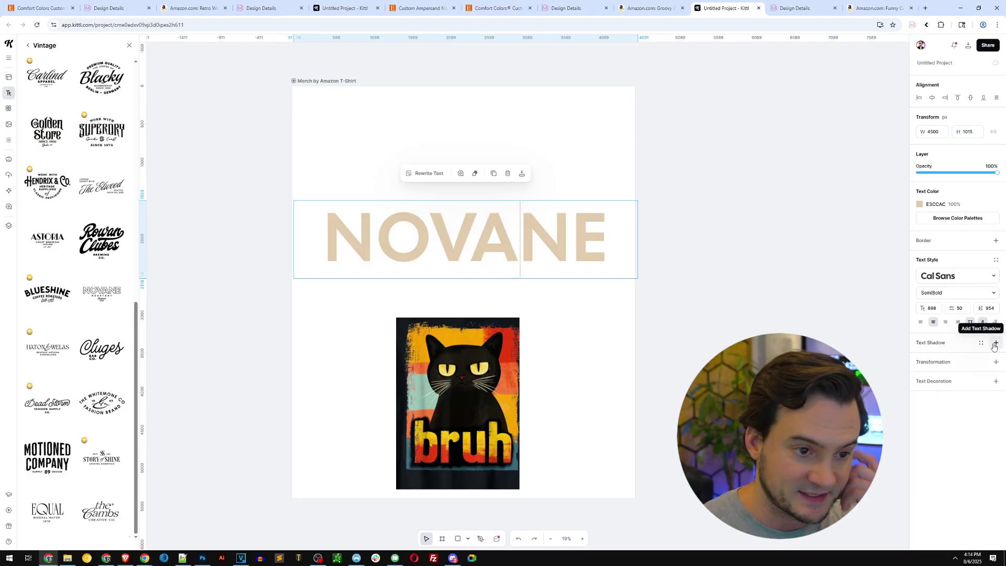
pyautogui.click(996, 381)
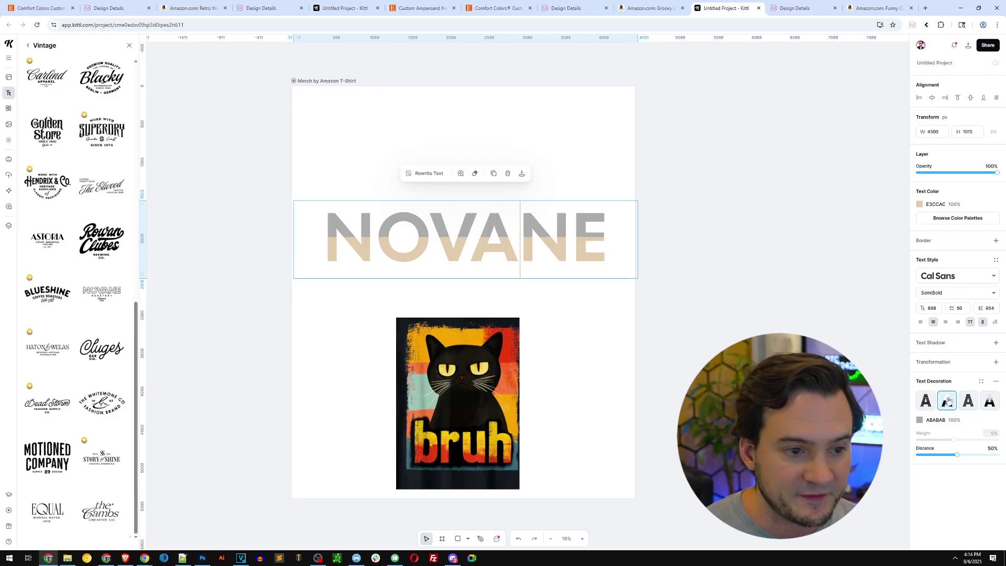
pyautogui.click(920, 423)
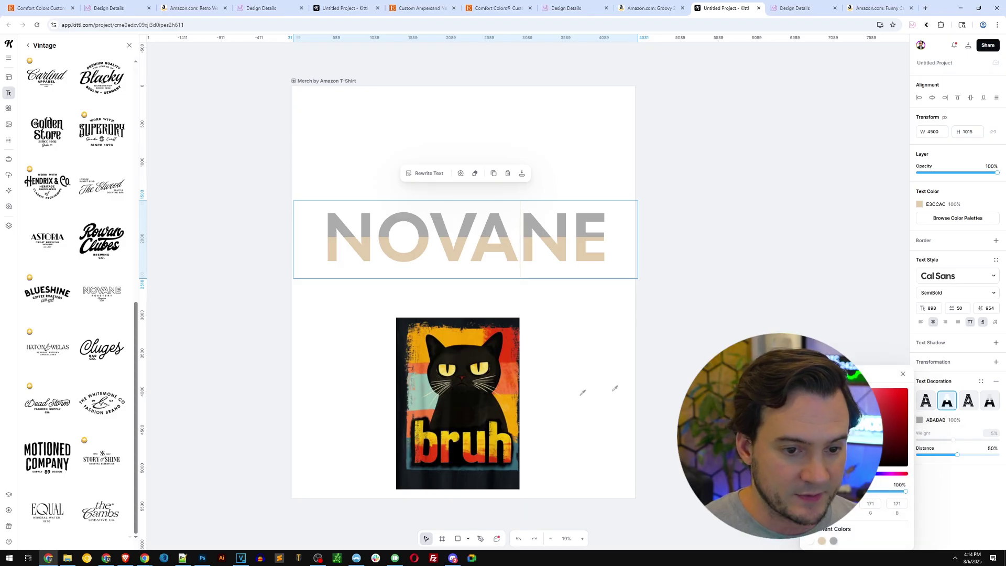
pyautogui.click(495, 438)
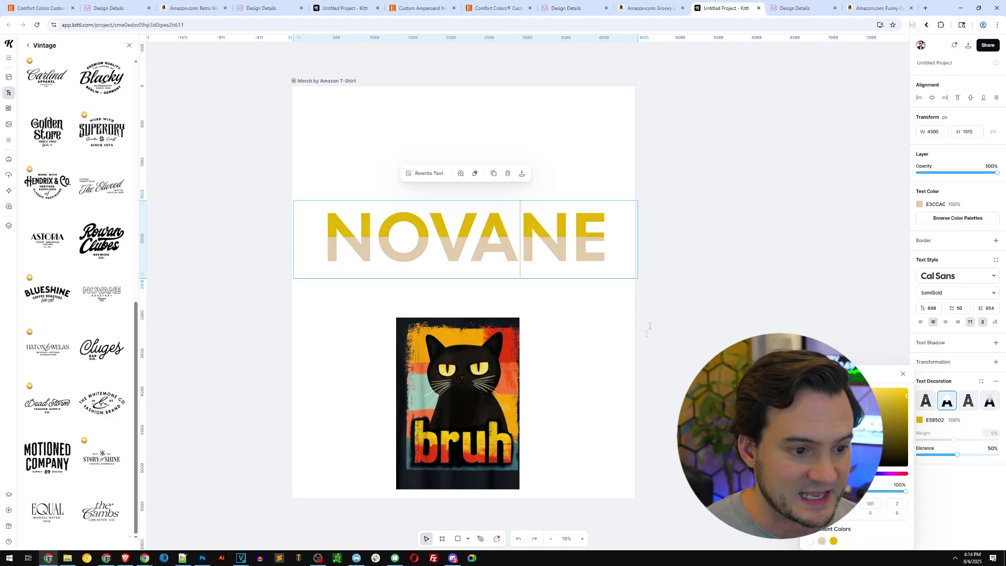
pyautogui.click(913, 329)
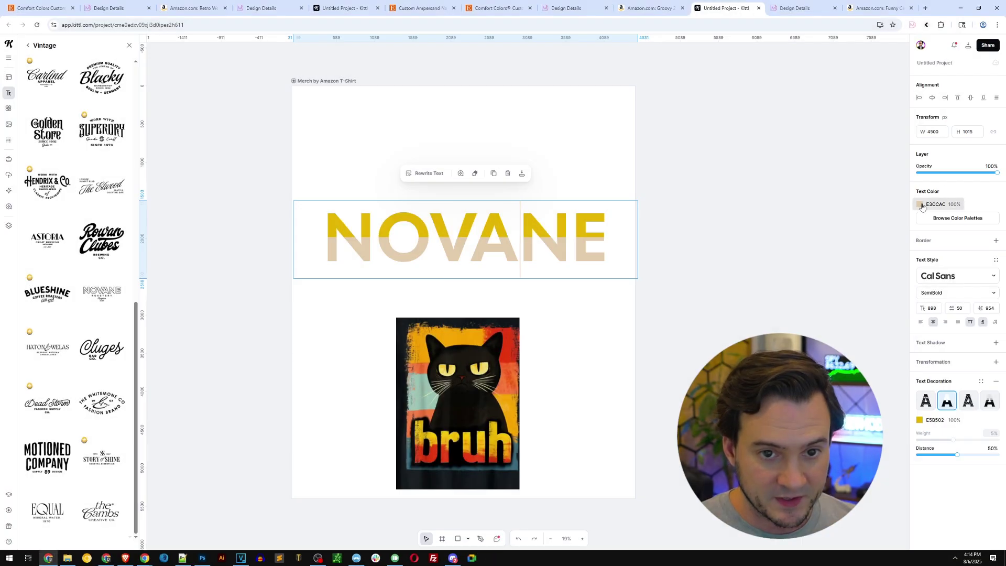
# - Set NOVANE's text colour to red sampled from the bruh image for the bottom half
pyautogui.click(921, 204)
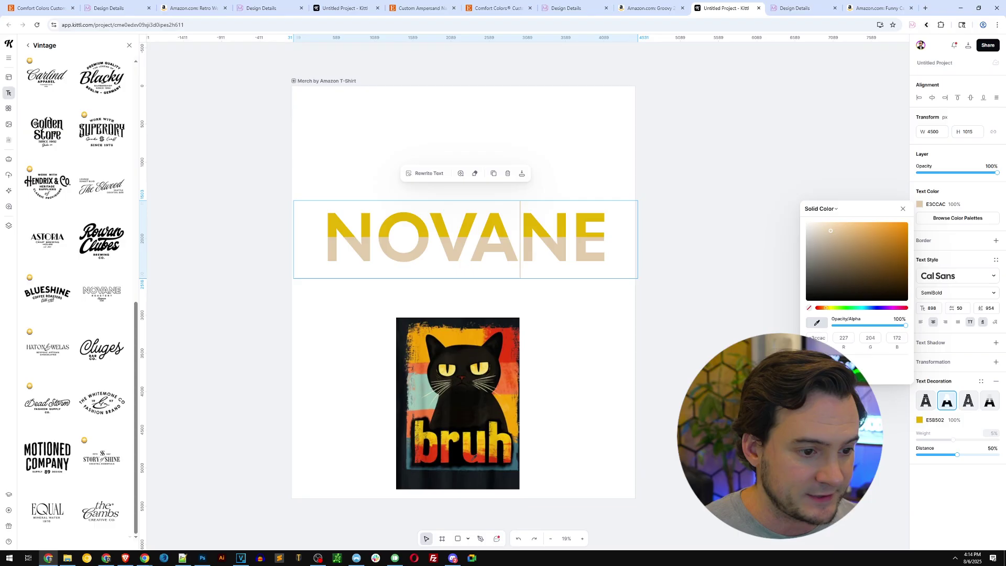
pyautogui.click(472, 463)
pyautogui.click(471, 463)
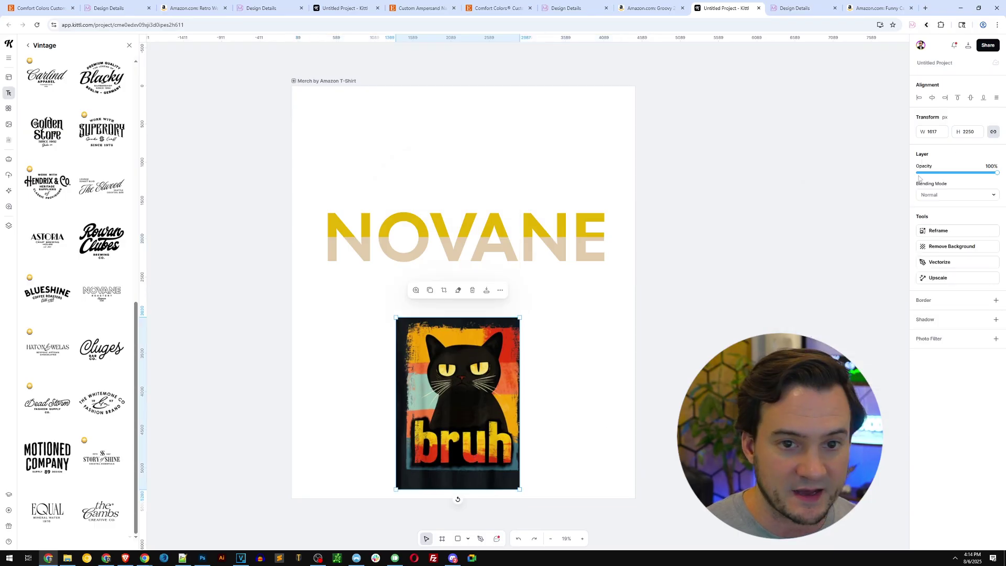
pyautogui.click(549, 243)
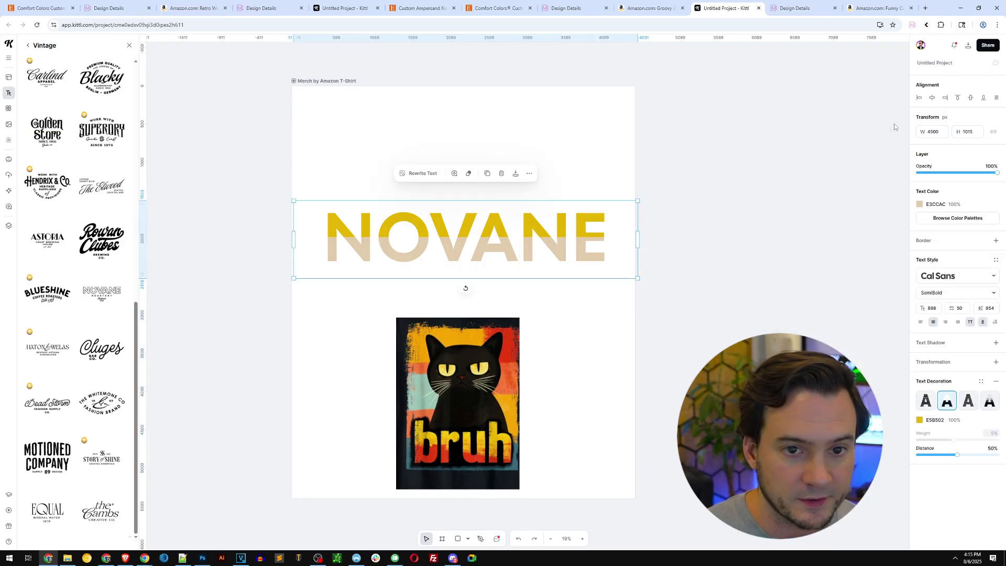
pyautogui.click(921, 204)
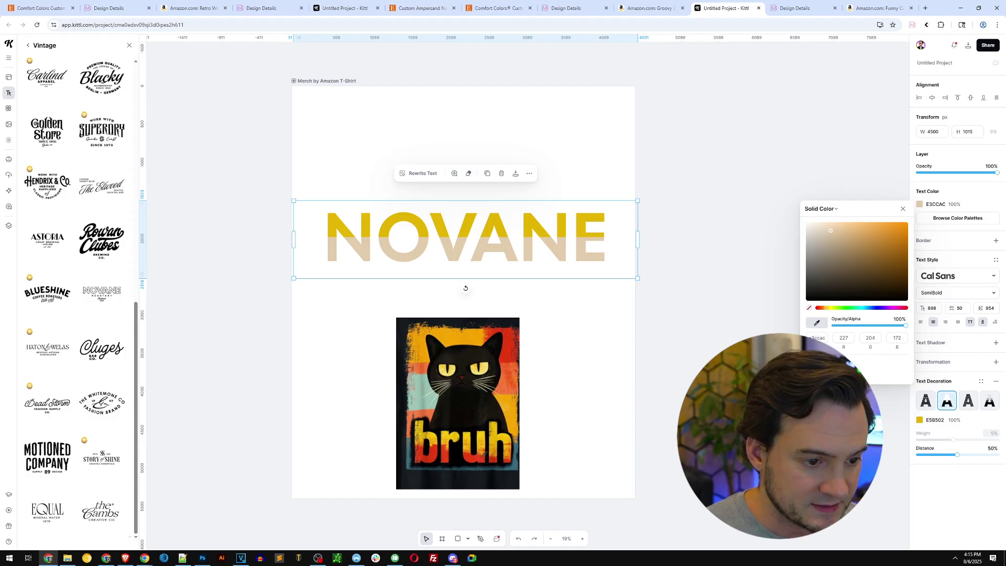
pyautogui.click(504, 357)
pyautogui.click(728, 315)
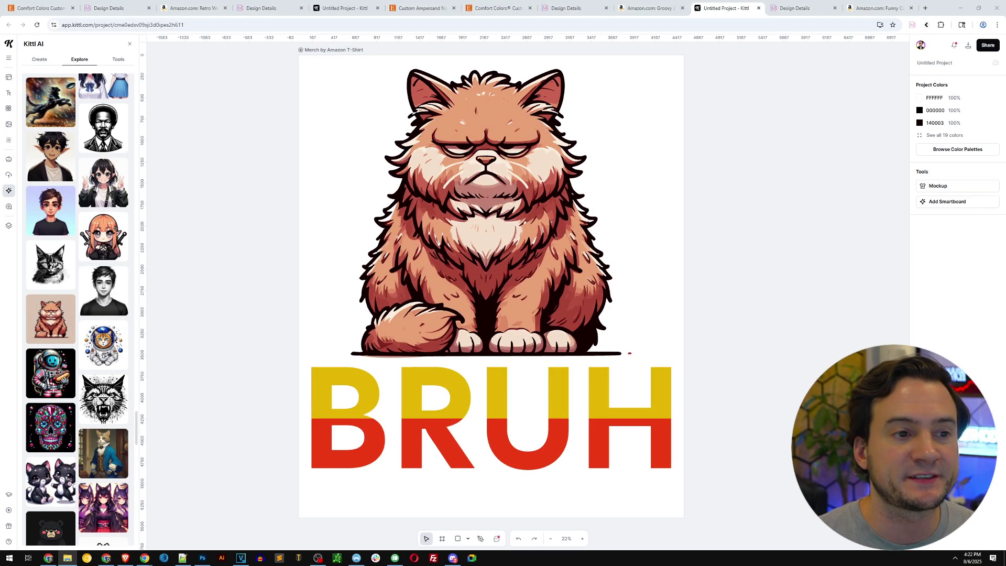
# - Select and deselect the grumpy cat illustration to review it above the yellow-over-red BRUH text
pyautogui.click(483, 203)
pyautogui.click(714, 212)
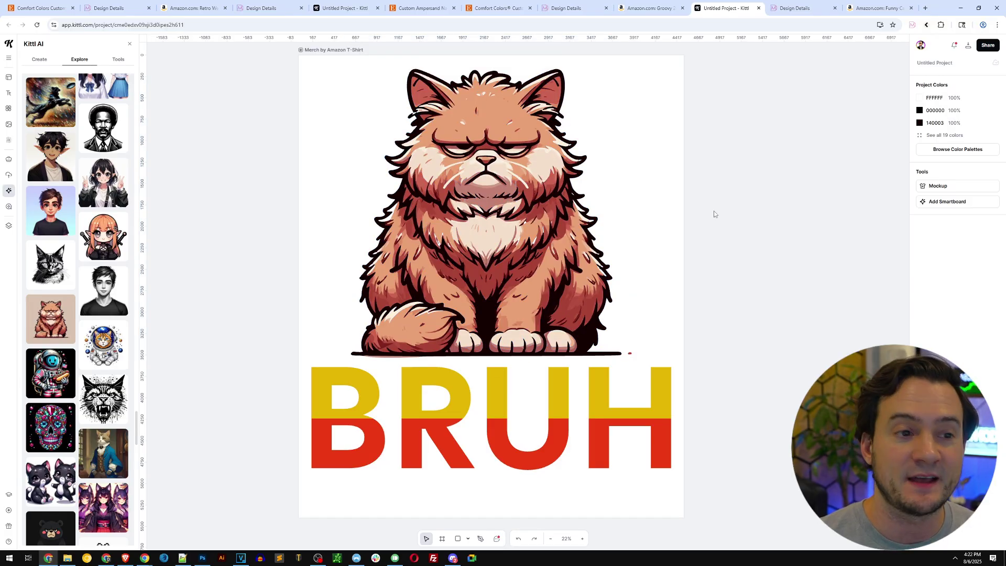
pyautogui.hotkey('ctrl', 'z')
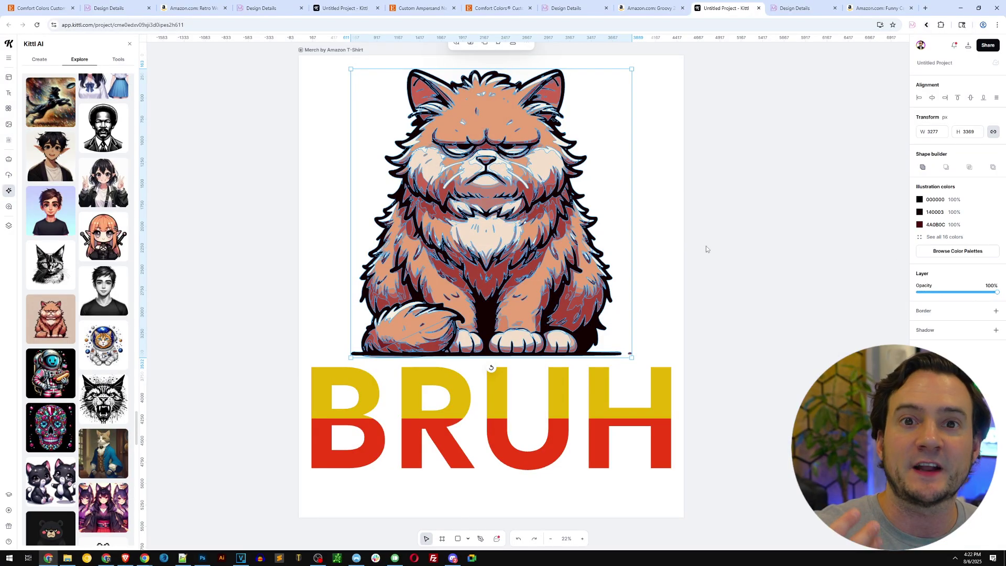
pyautogui.click(670, 236)
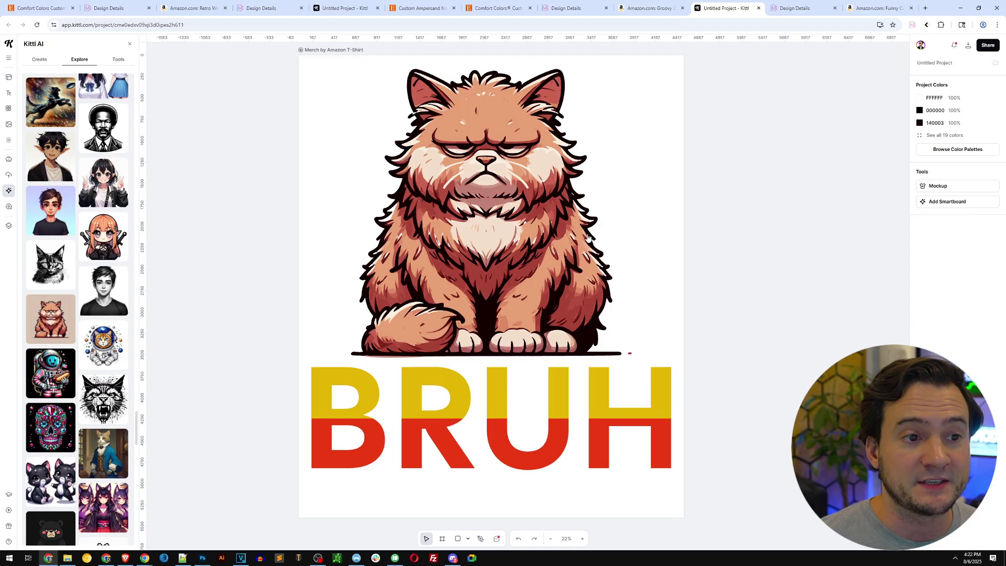
# - Try Red Autumn, Ocean Blue, Candy Shop, Deep Wood, Lilac Wine, First Love, then apply golden brown palette
pyautogui.click(958, 149)
pyautogui.click(946, 210)
pyautogui.click(946, 236)
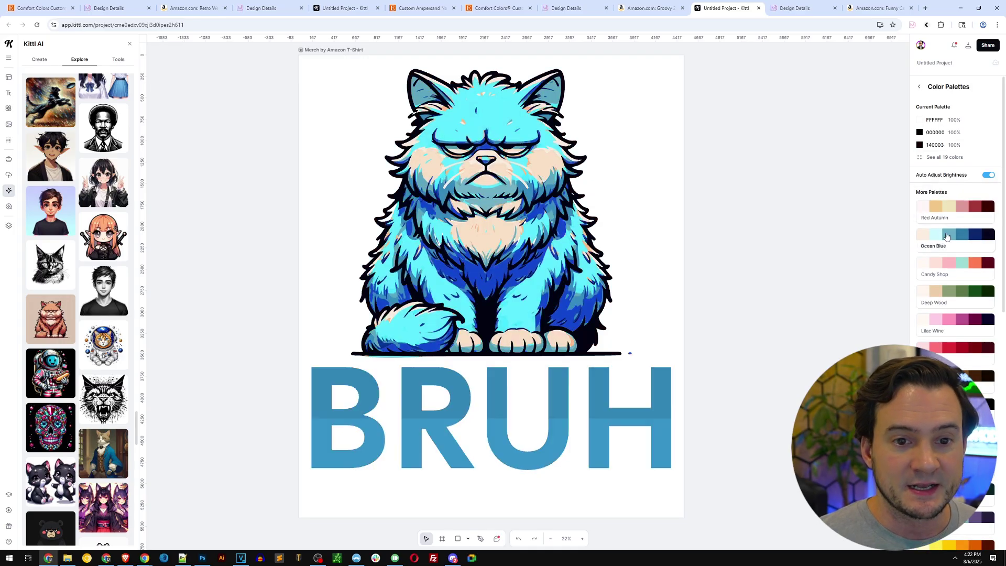
pyautogui.click(951, 263)
pyautogui.click(952, 292)
pyautogui.click(952, 320)
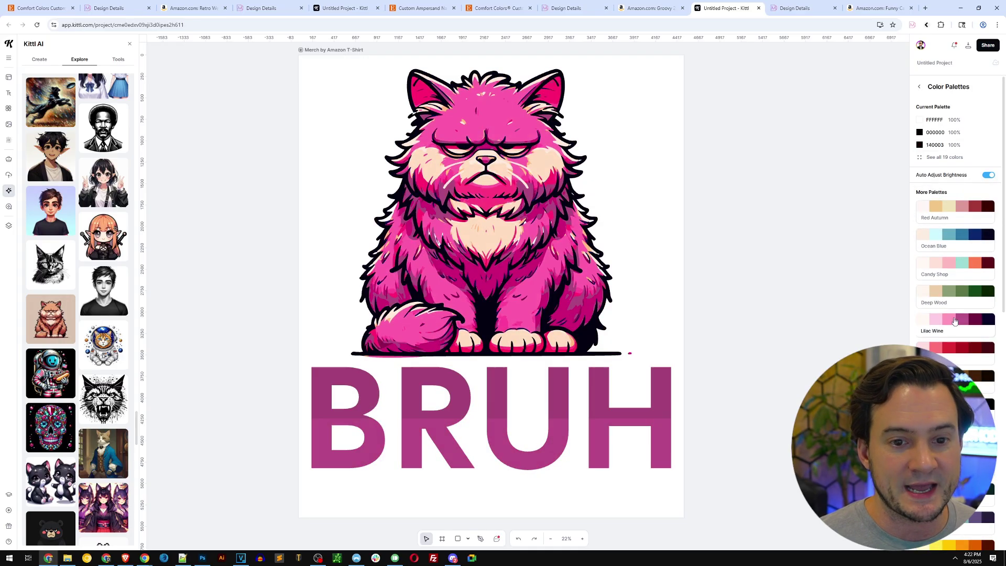
pyautogui.click(953, 349)
pyautogui.click(951, 376)
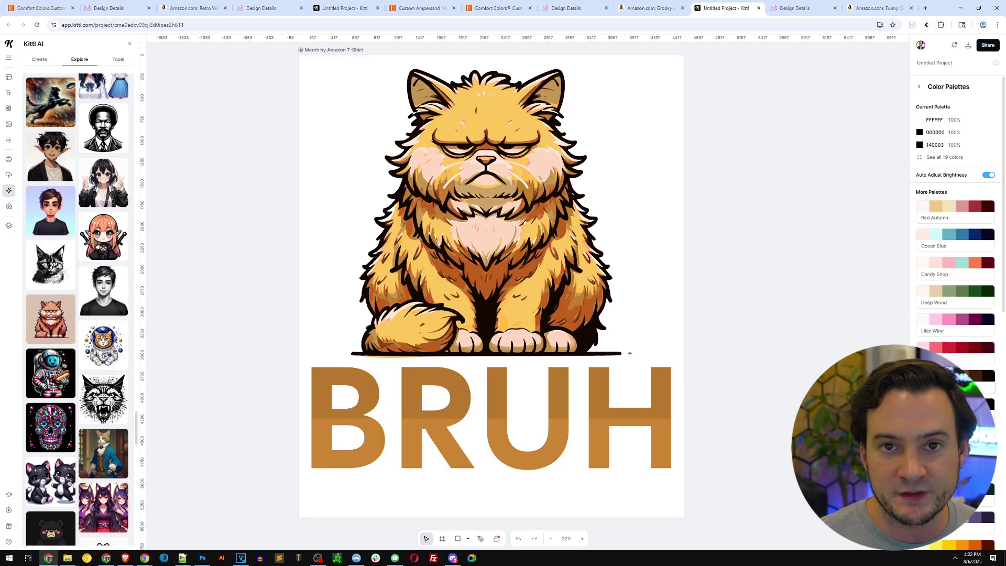